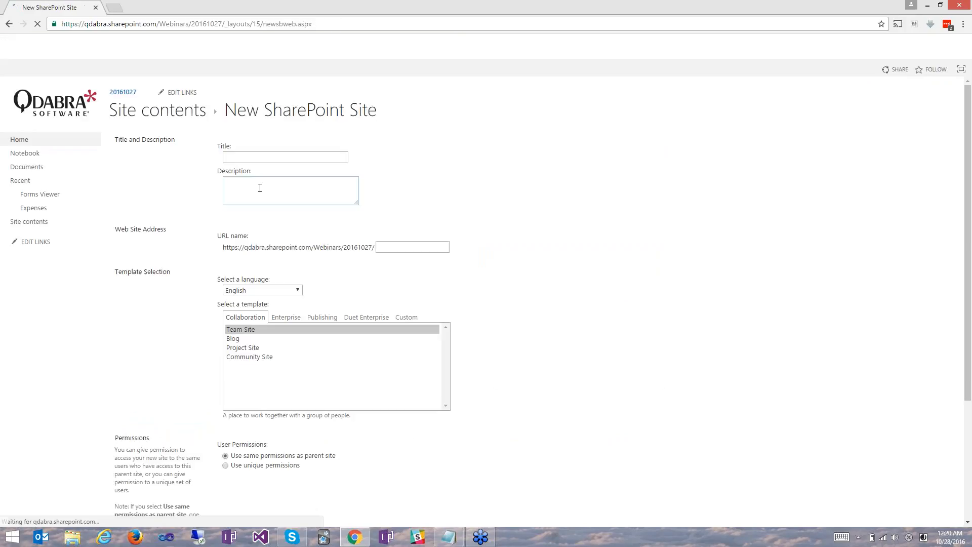
Create a subsite titled Sales Spectres with the URL name SalesSpectres, using the Team Site template and the parent site's permissions.
left_click(269, 157)
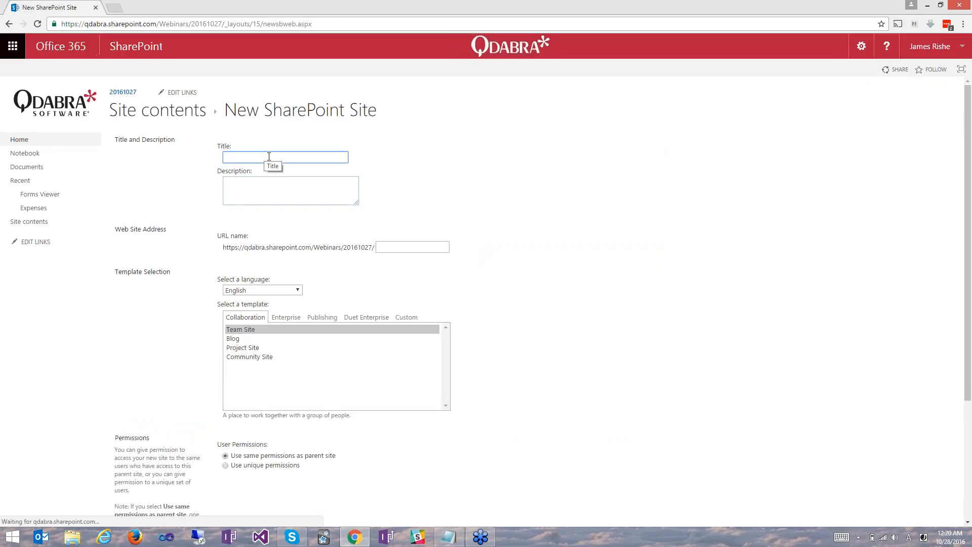
type("Sa")
key("Down")
key("Return")
key("Tab")
key("Tab")
type("Sales")
key("BackSpace")
type("Spectres")
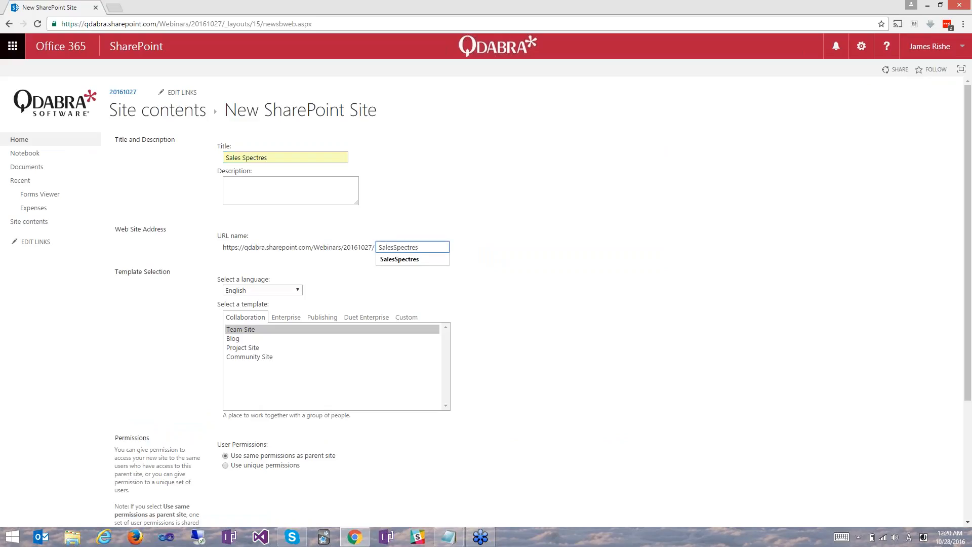
scroll(435, 303, "down", 3)
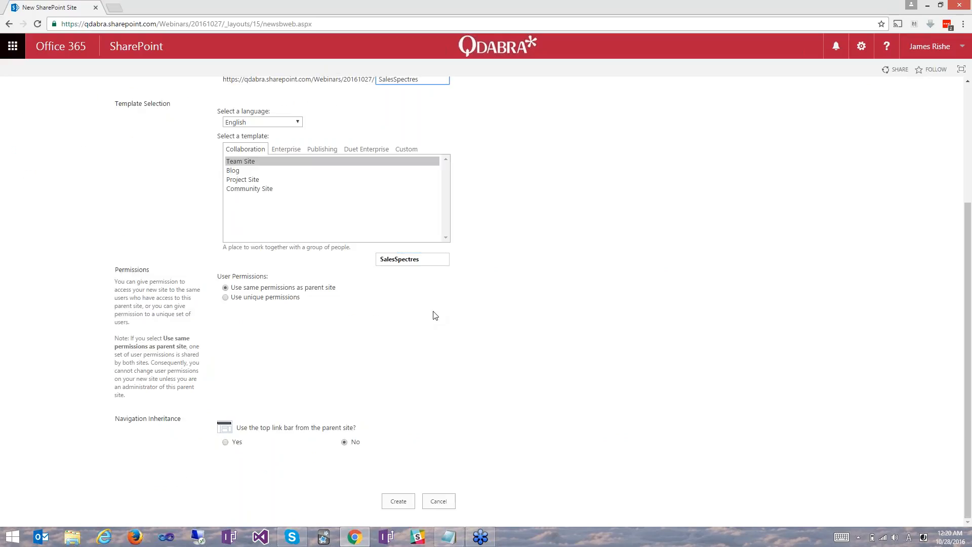
left_click(395, 503)
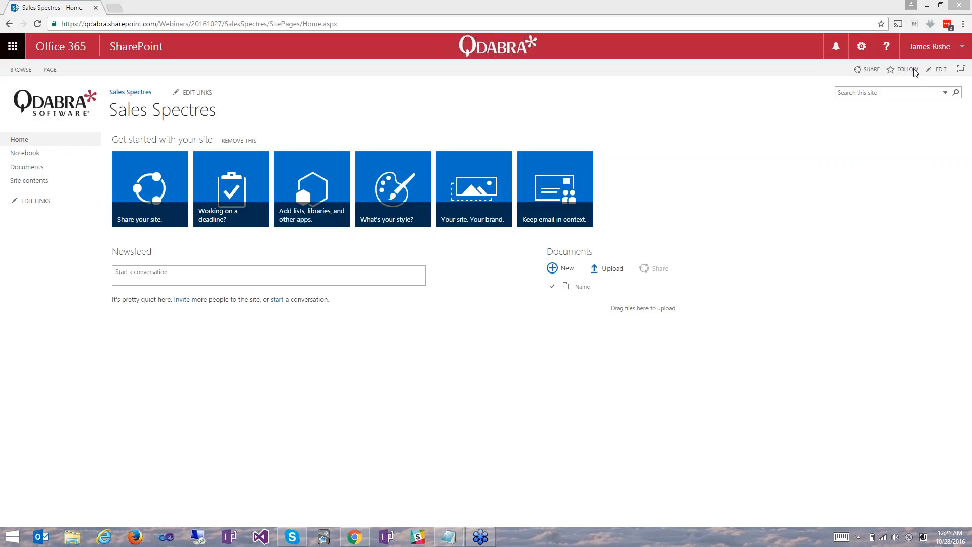
Go to the page for adding an app to the Sales Spectres site and search the available apps for Form Library.
left_click(860, 47)
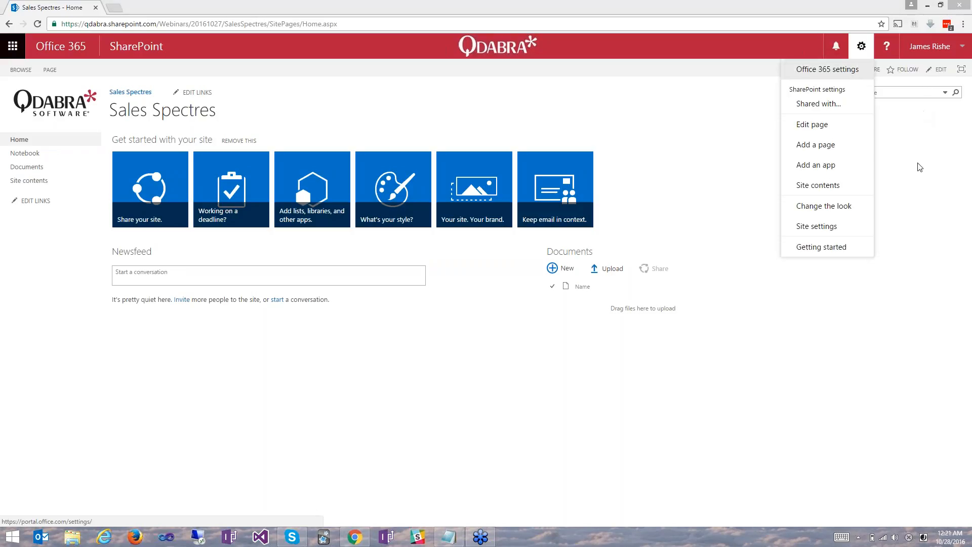
left_click(815, 185)
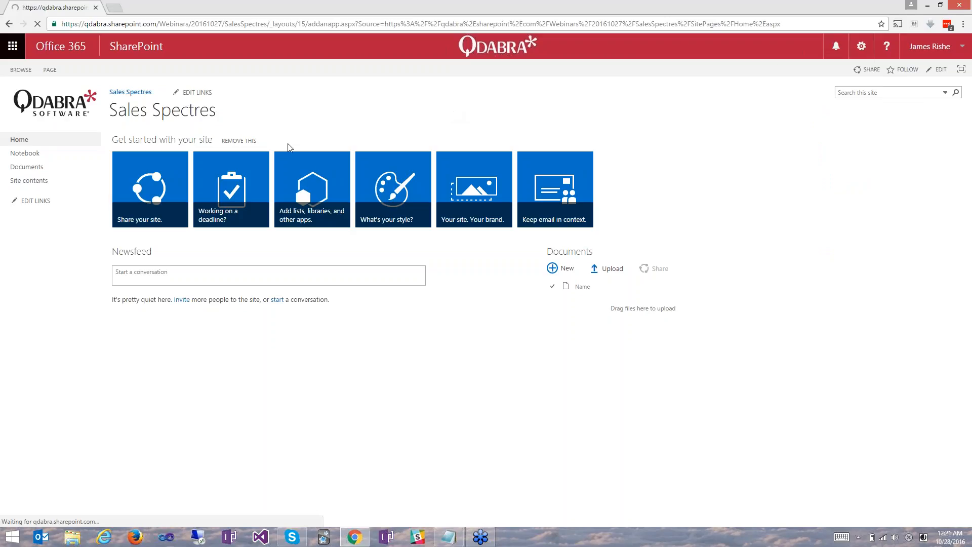
left_click(146, 143)
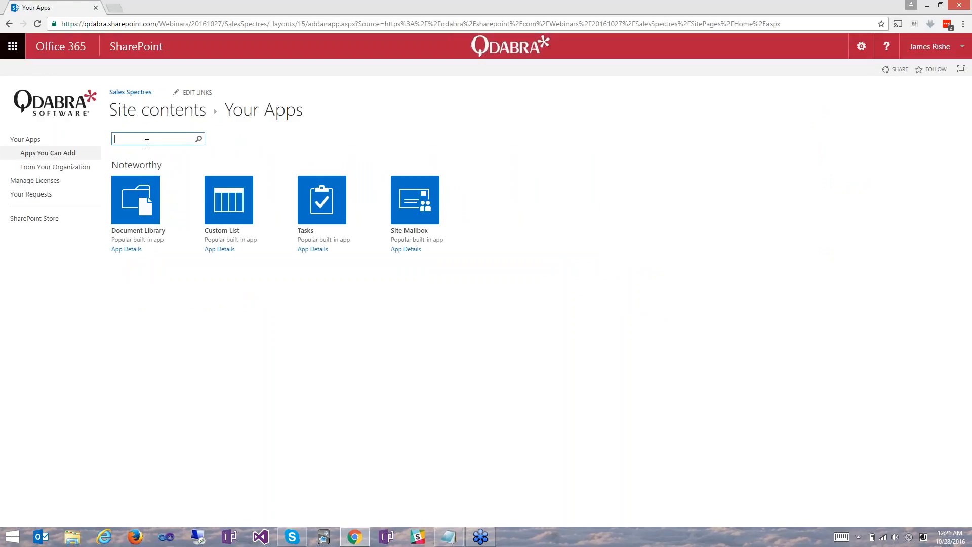
type("F")
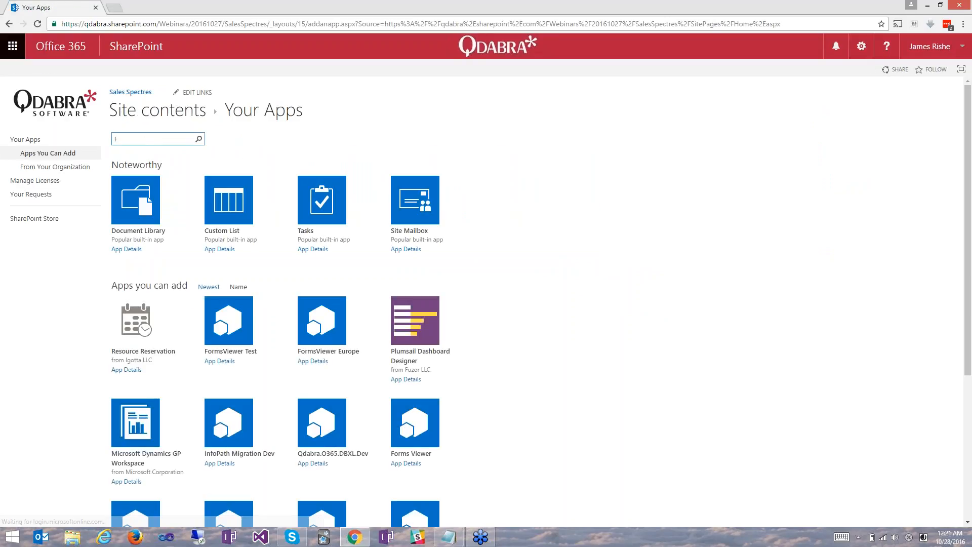
type("orm Library")
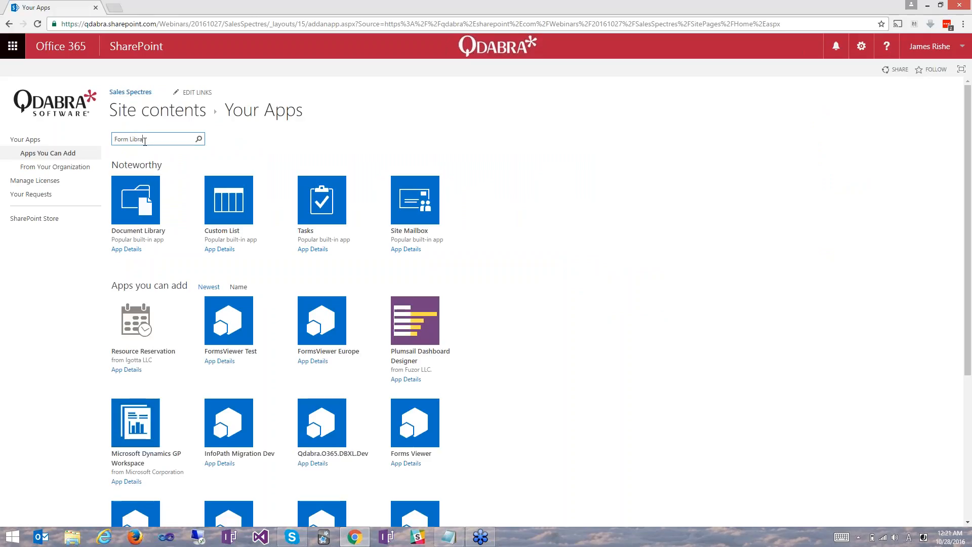
key("Return")
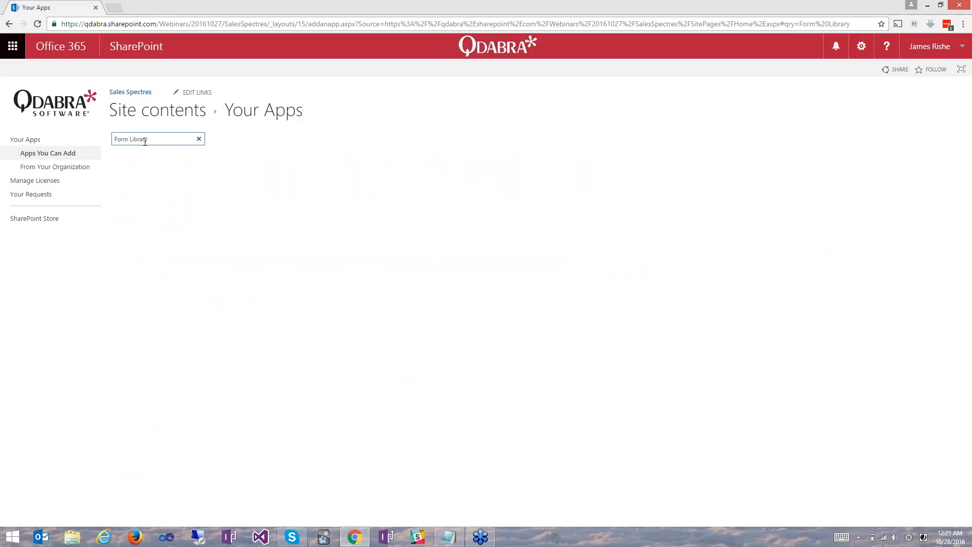
Add a Form Library app named Expenses to the Sales Spectres site.
left_click(137, 202)
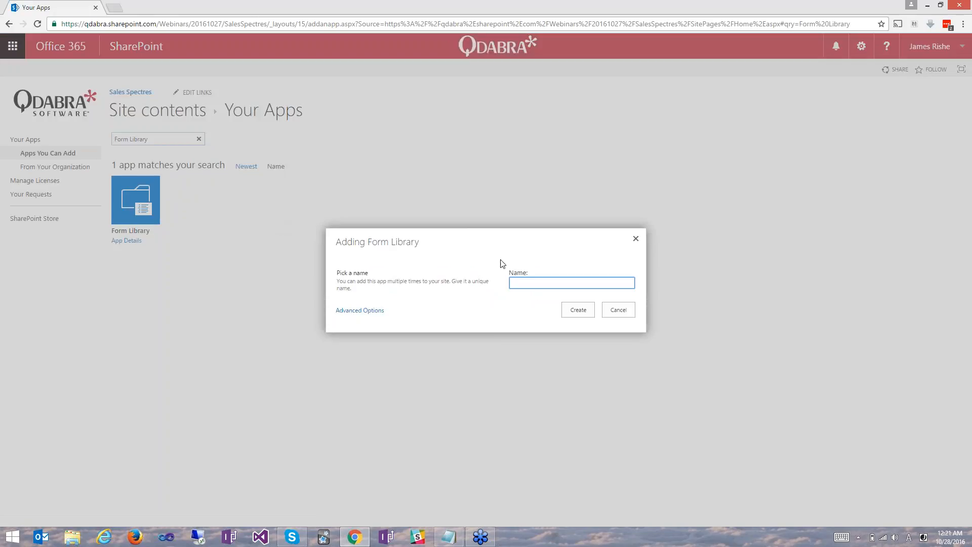
type("Exp")
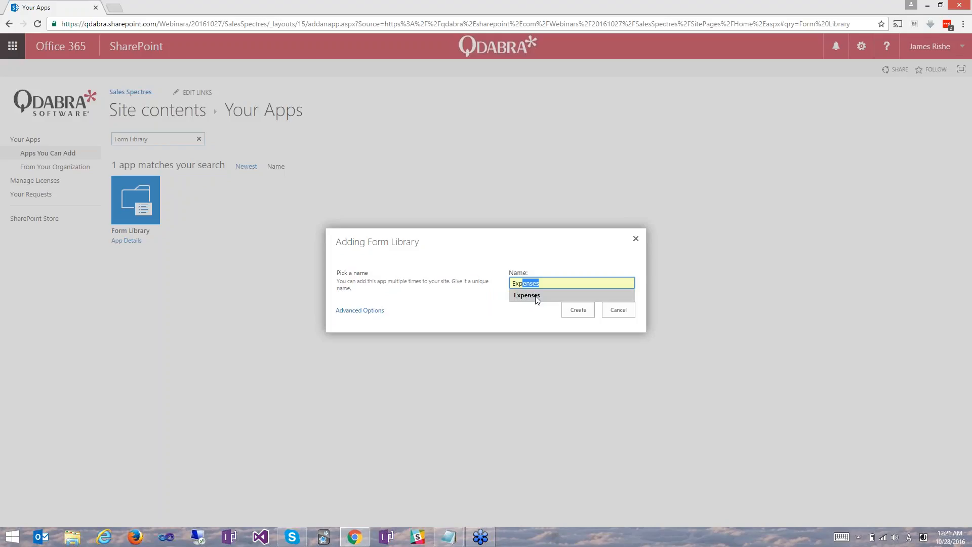
left_click(537, 297)
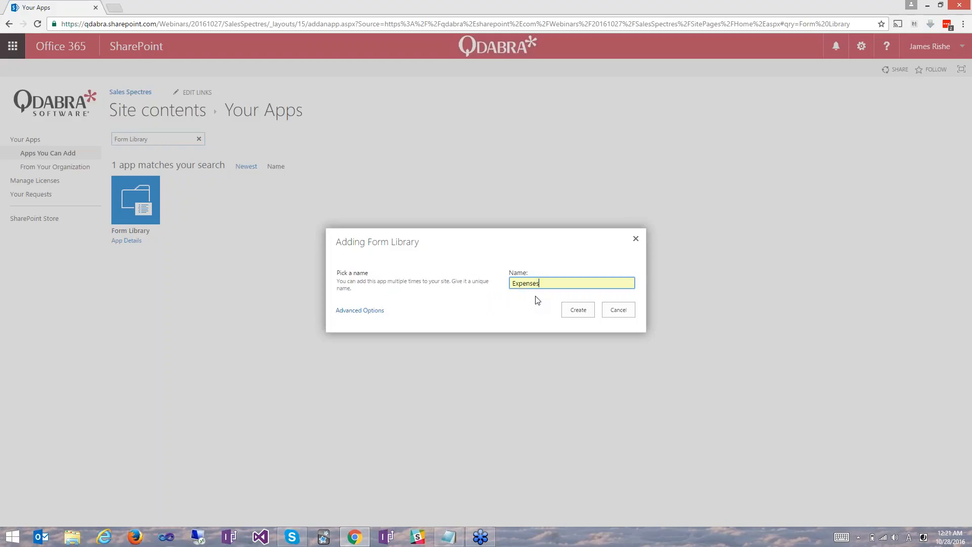
left_click(577, 313)
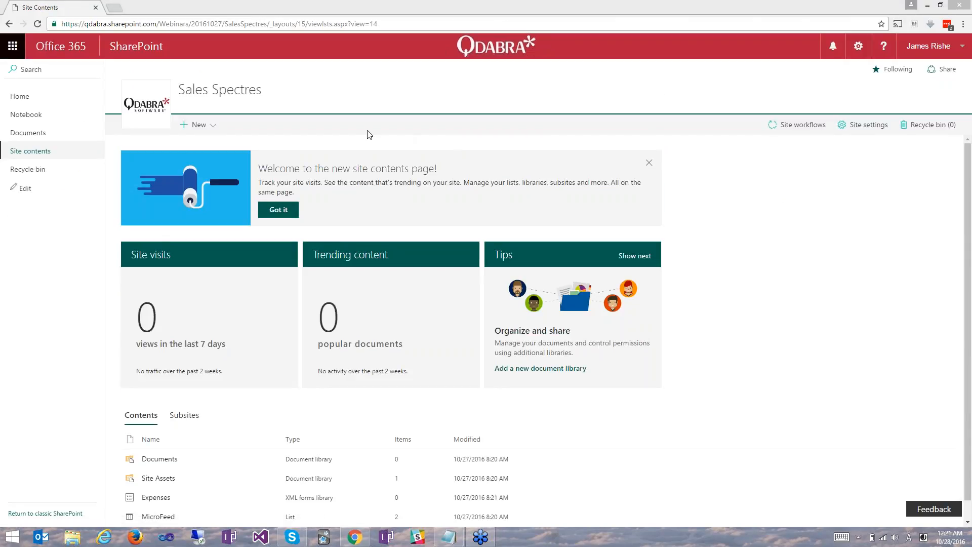
Open the Expenses library from the site contents and go to its library settings.
left_click(156, 497)
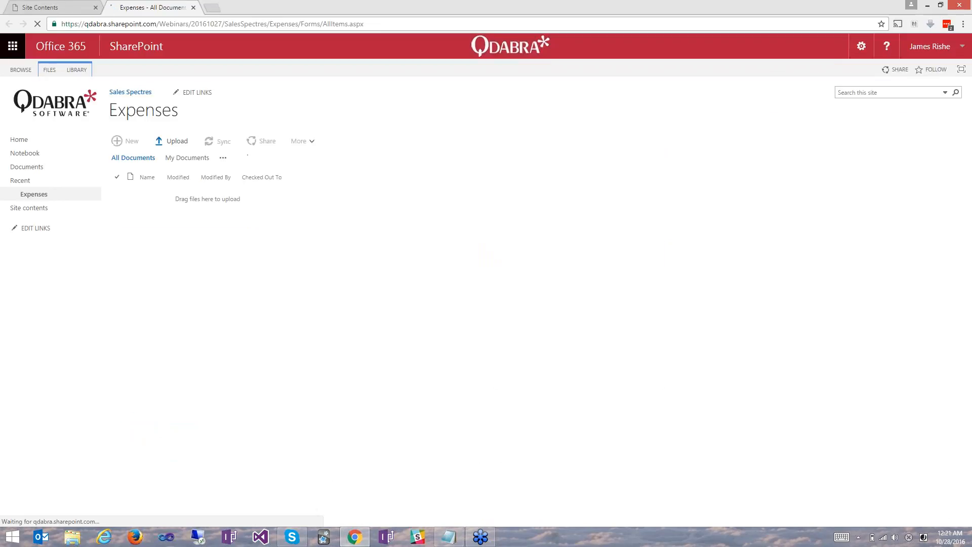
left_click(77, 70)
left_click(570, 103)
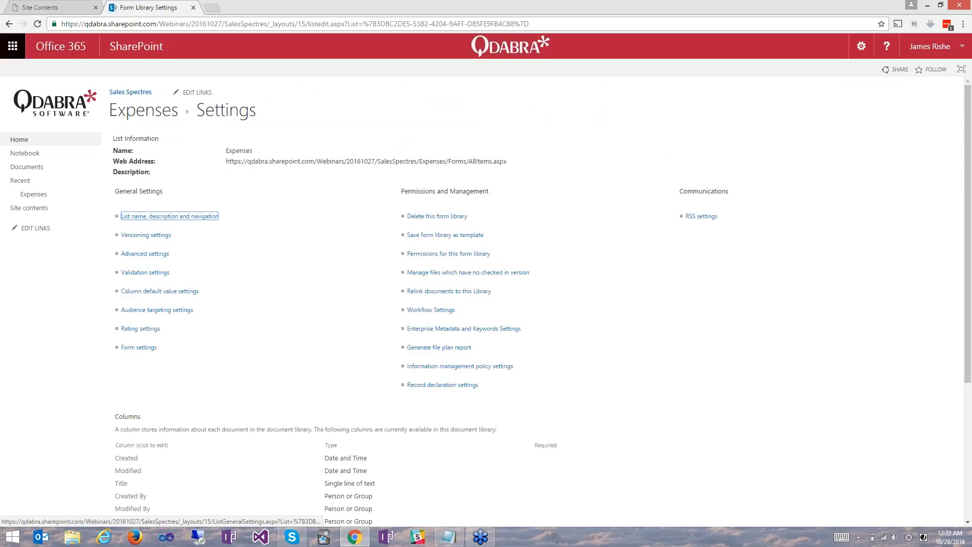
Allow management of content types in the Expenses library's advanced settings and save the change.
left_click(149, 254)
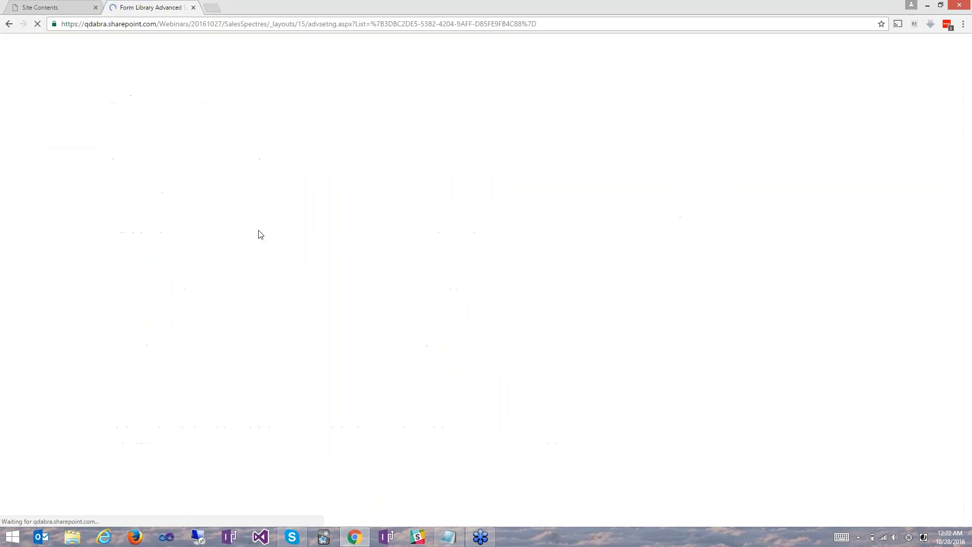
left_click(234, 161)
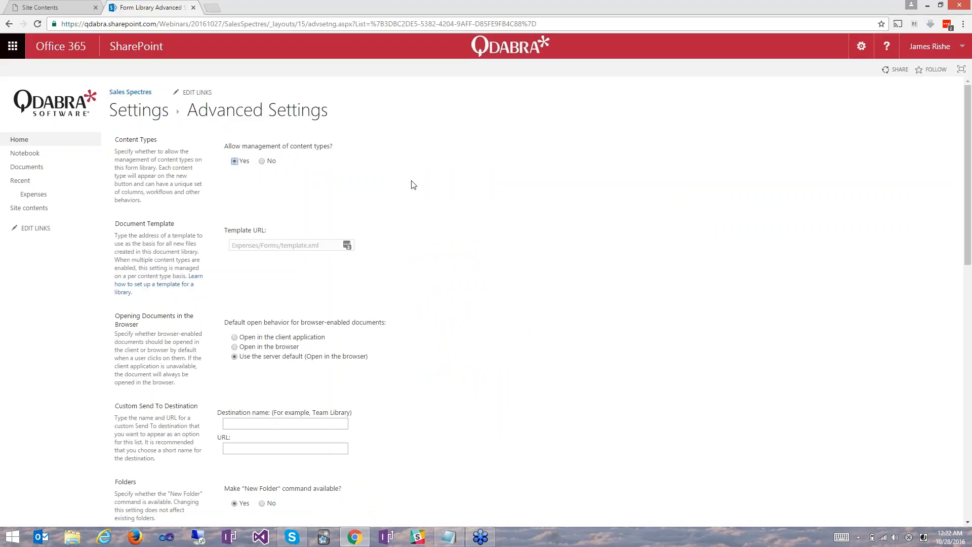
scroll(412, 185, "down", 8)
scroll(412, 185, "down", 4)
left_click(349, 485)
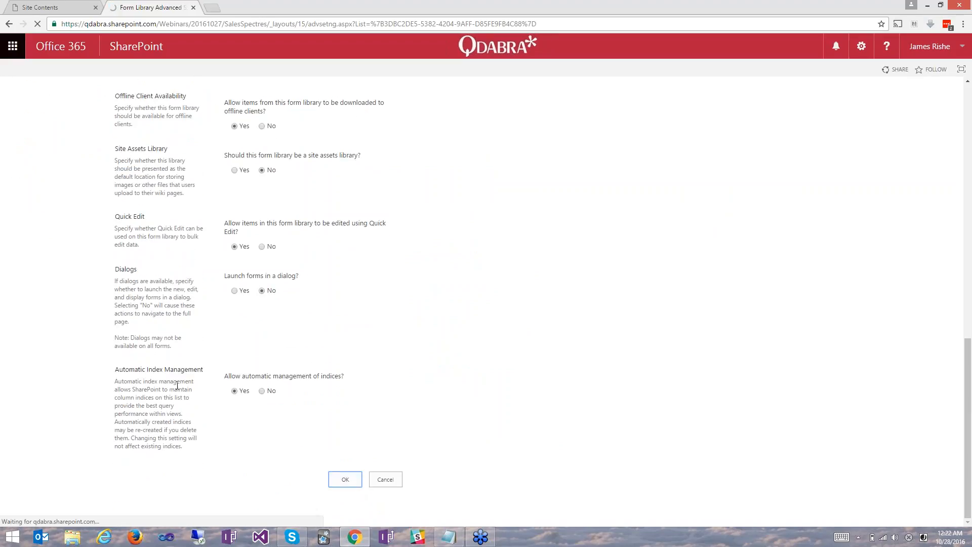
Add the existing site content type ER to the Expenses library.
scroll(170, 318, "down", 3)
left_click(170, 319)
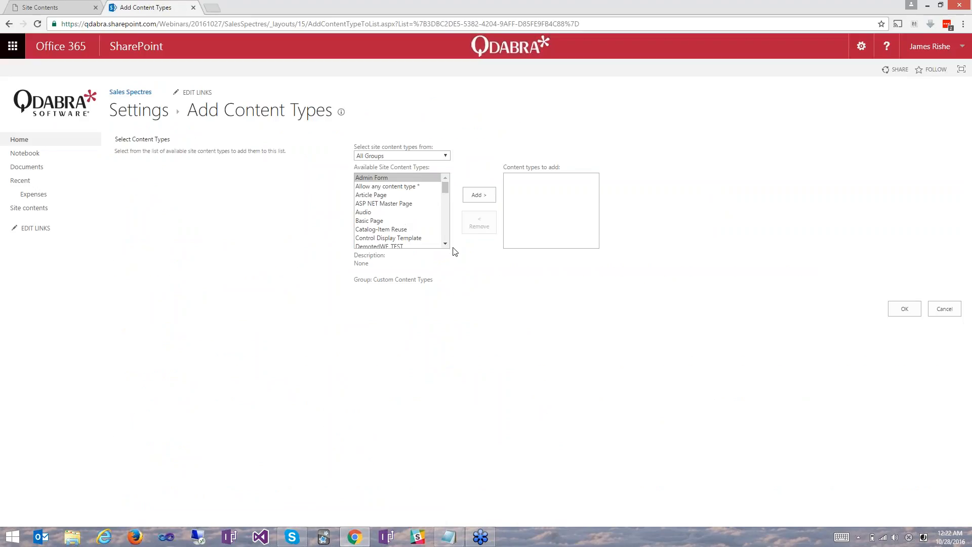
left_click(448, 237)
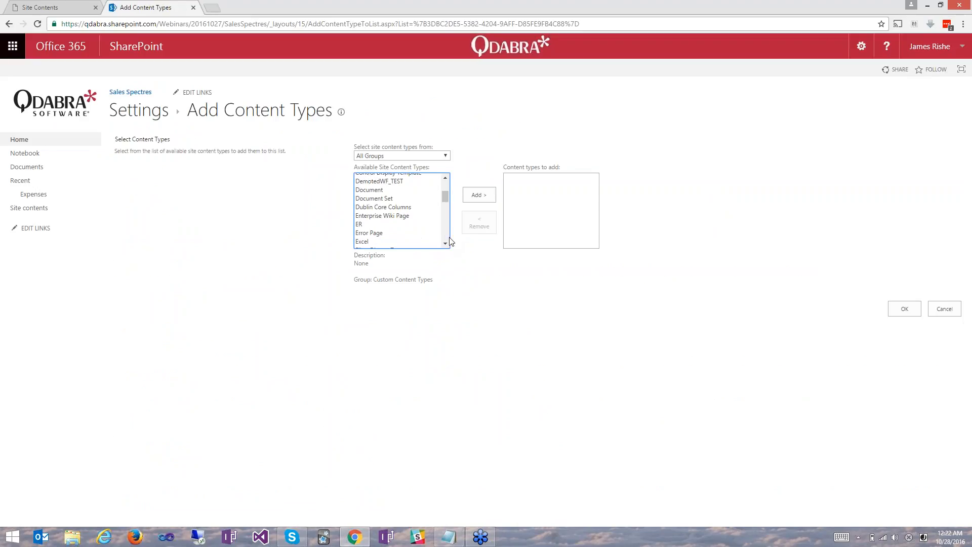
left_click(360, 225)
left_click(478, 199)
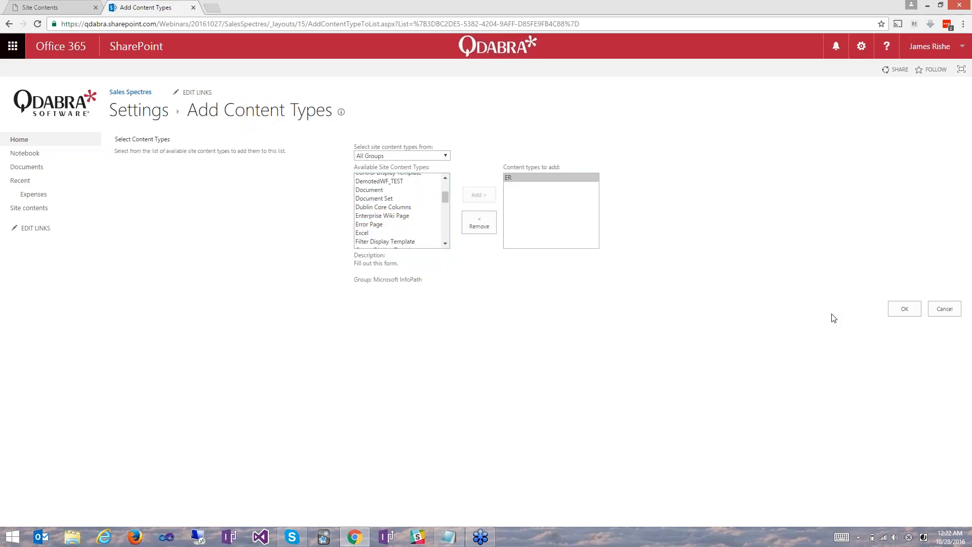
left_click(901, 310)
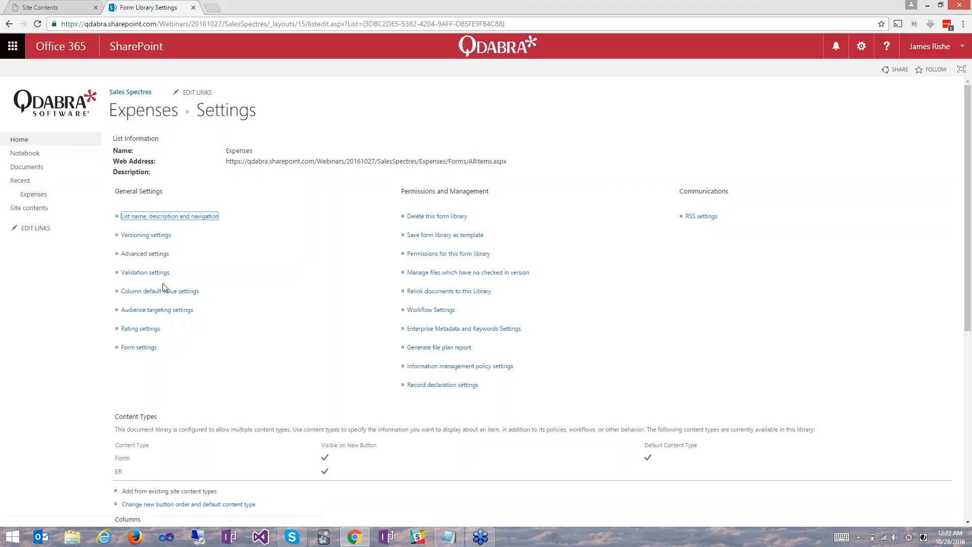
Review the Expenses library's content types and columns, and test creating a new form from the library.
scroll(238, 16, "down", 4)
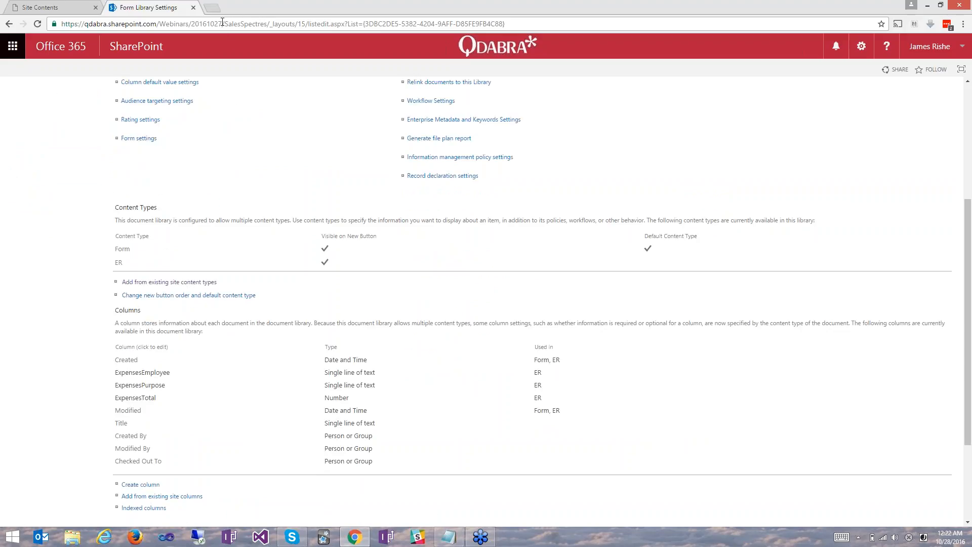
scroll(213, 138, "up", 4)
left_click(142, 115)
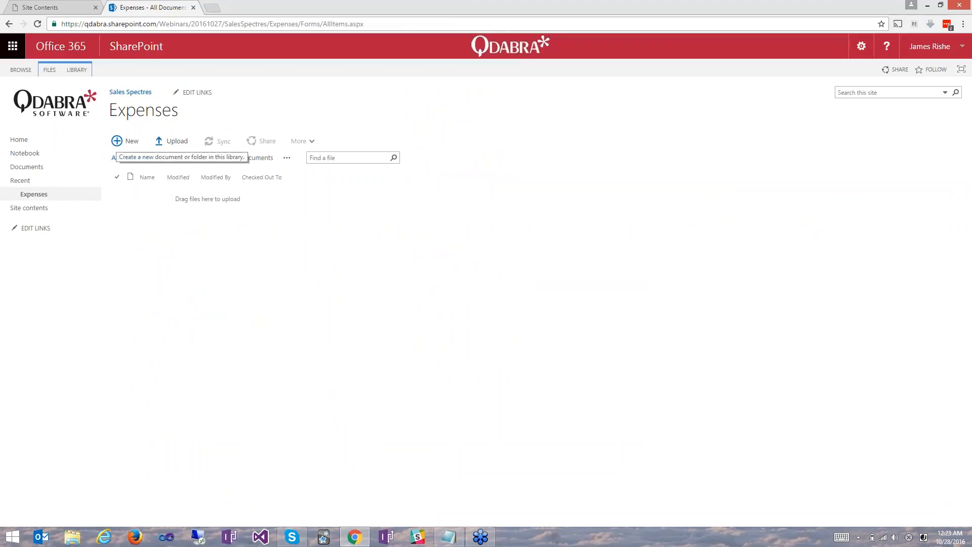
left_click(125, 141)
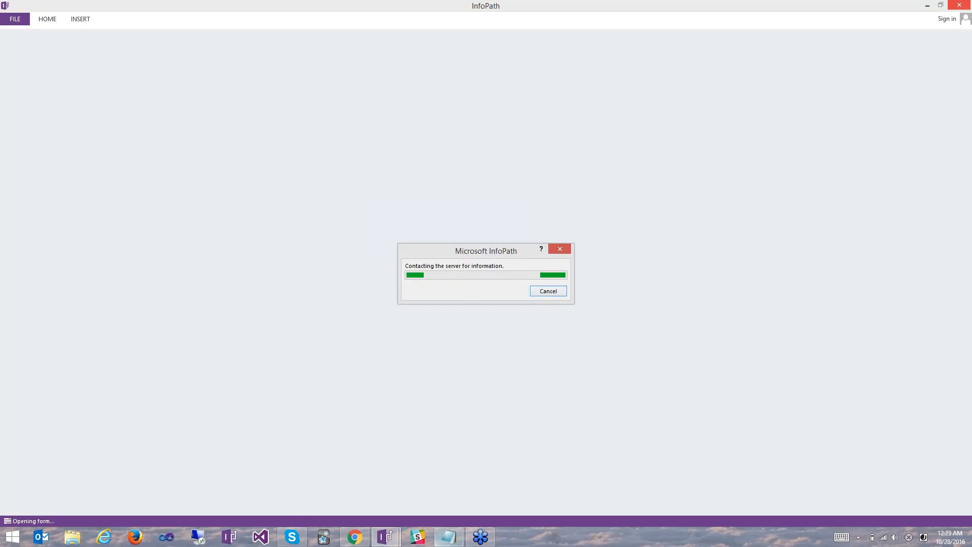
Switch back to Chrome and open the Update JSLinks page from the Site Pages library of the parent site 20161027.
left_click(356, 538)
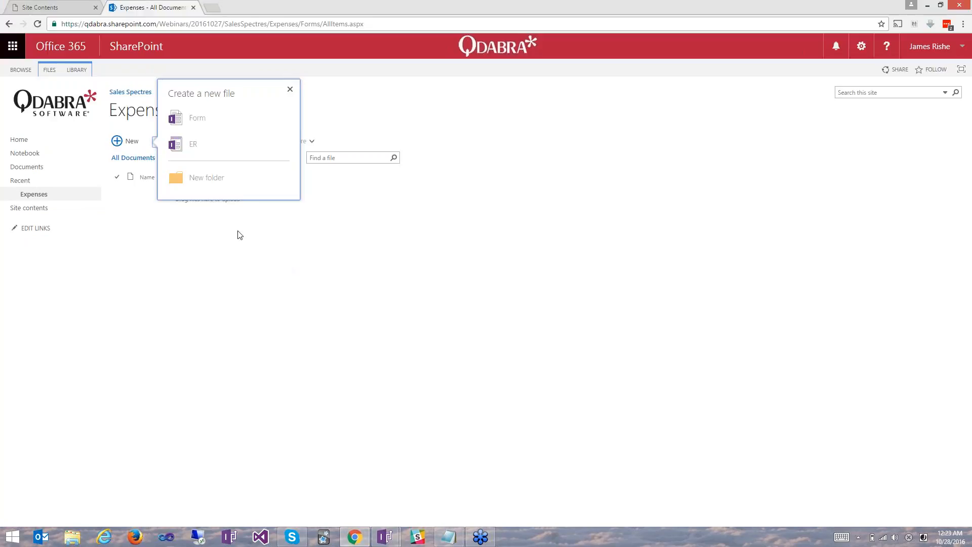
left_click(219, 24)
left_click(224, 23)
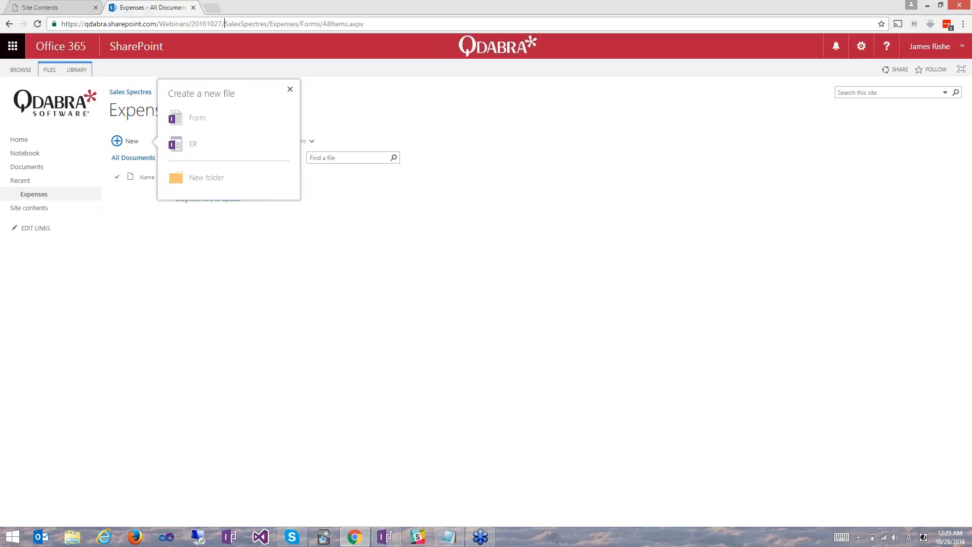
left_click_drag(224, 24, 364, 24)
key("BackSpace")
key("Return")
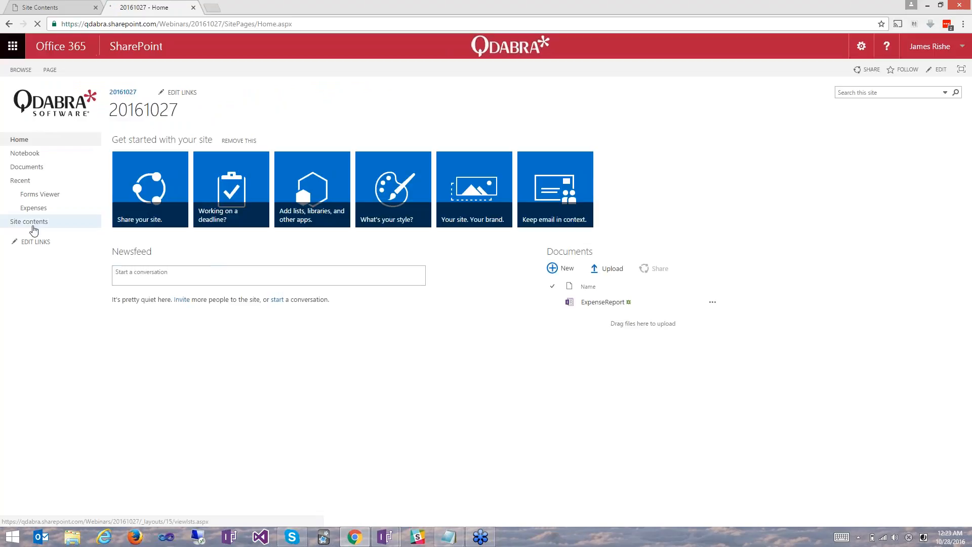
left_click(28, 221)
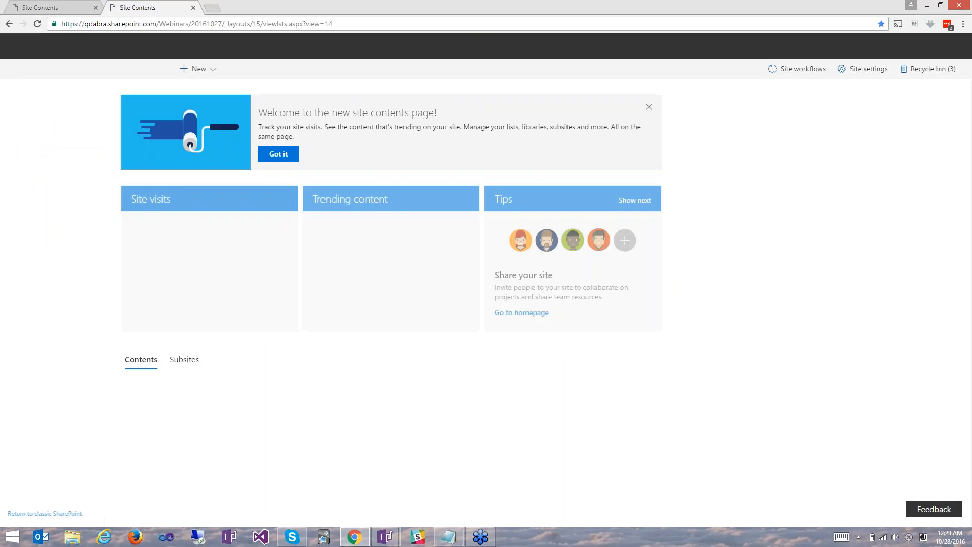
scroll(390, 332, "down", 2)
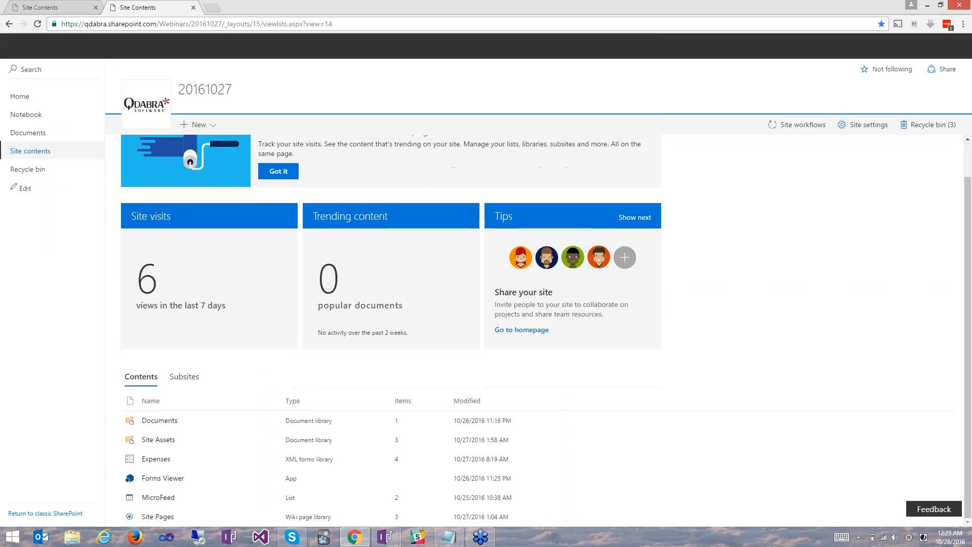
left_click(159, 517)
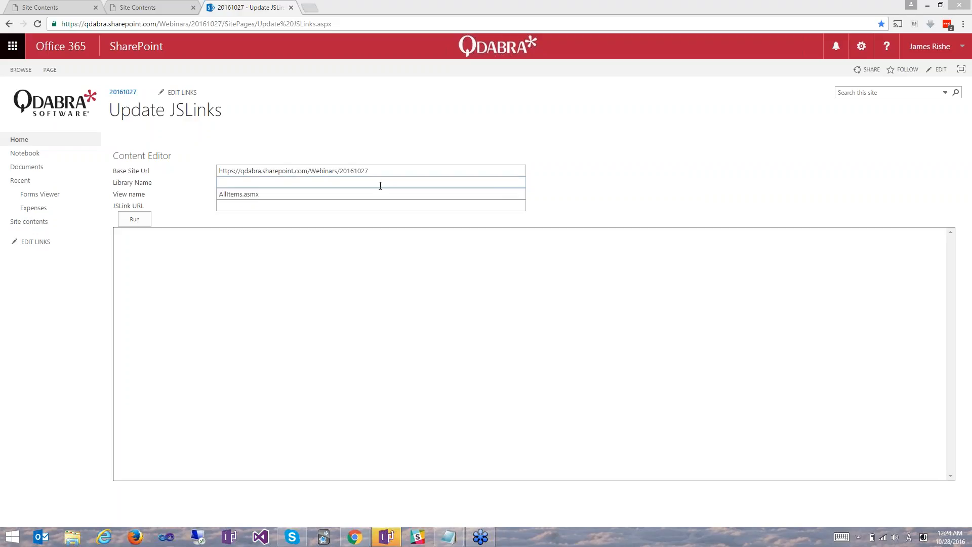
Set the library name to Expenses in the Update JSLinks form and check its base site URL and view name.
left_click(382, 184)
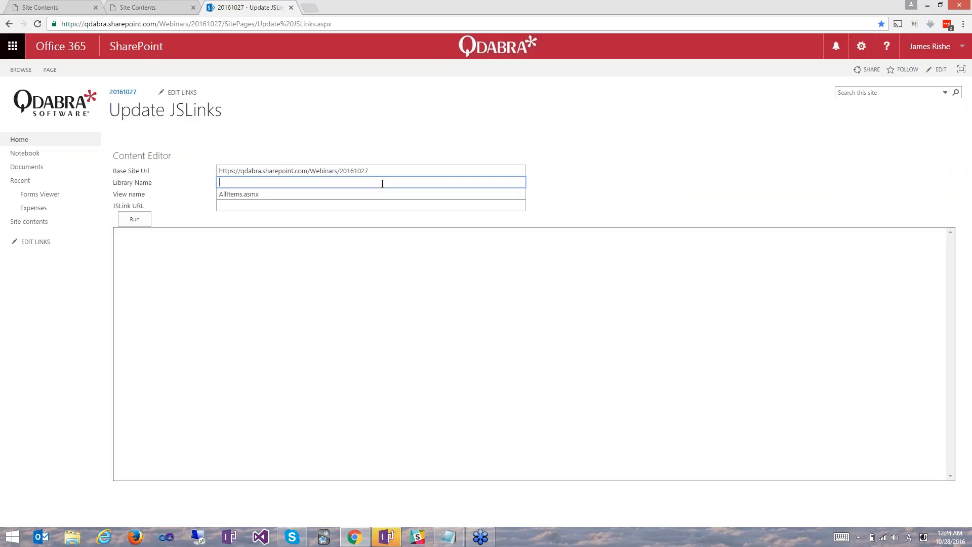
left_click_drag(378, 172, 204, 178)
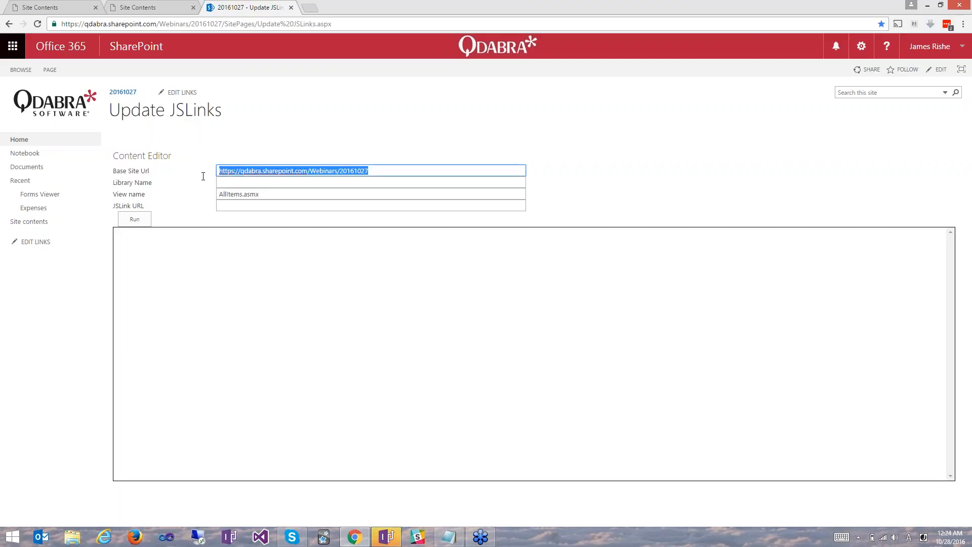
left_click(248, 183)
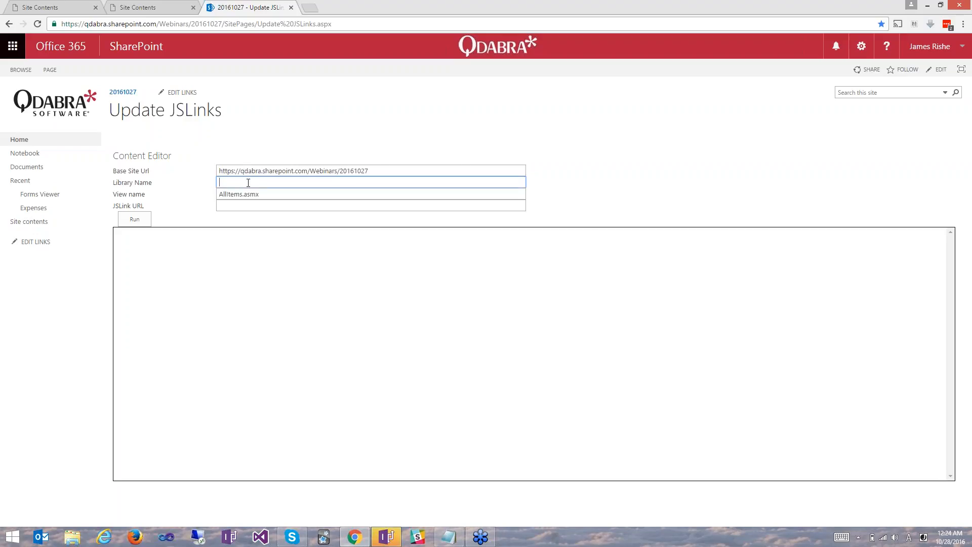
type("Ex")
left_click(238, 194)
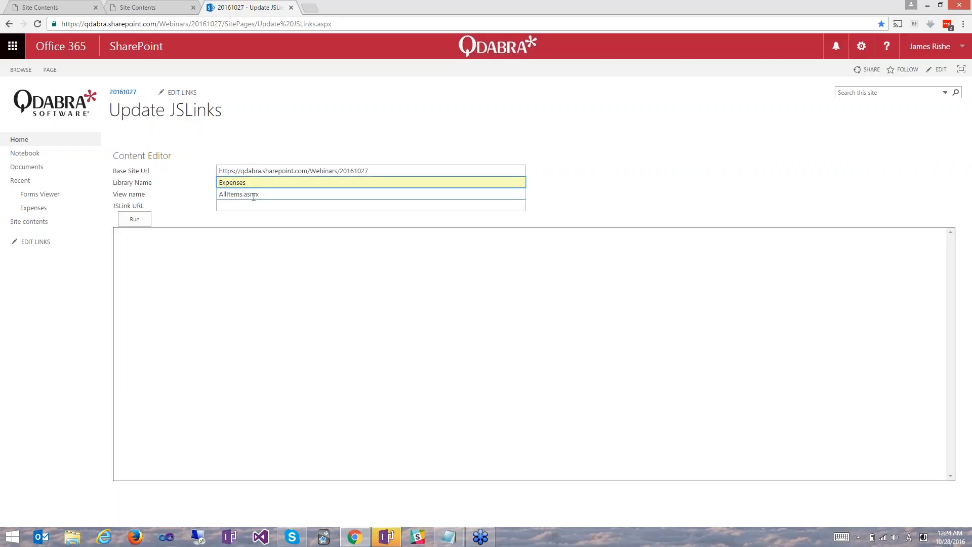
left_click(248, 195)
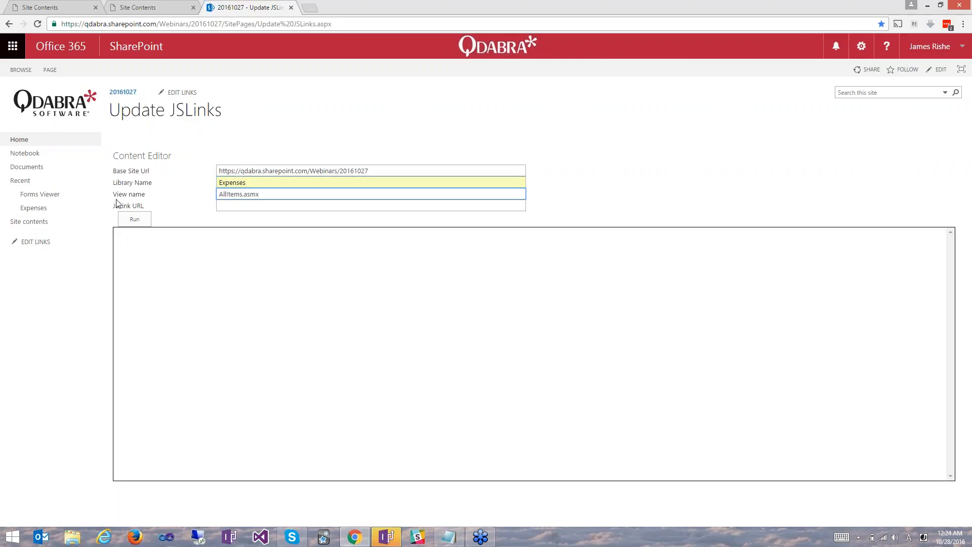
left_click(261, 200)
left_click(242, 195)
Set the JSLink URL to ~sitecollection/Webinars/20161027/SiteAssets/FVLinks-Expenses.js.
left_click(250, 207)
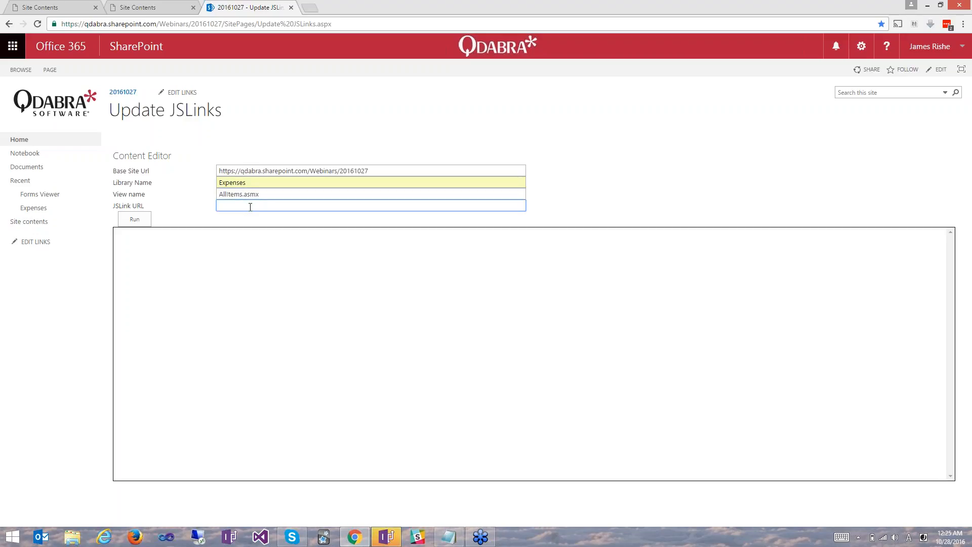
type("~")
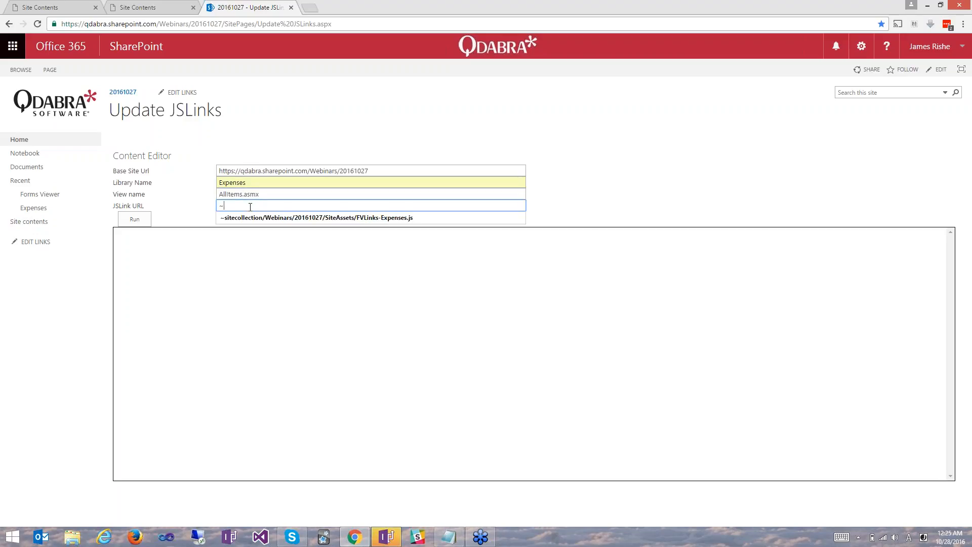
left_click(245, 219)
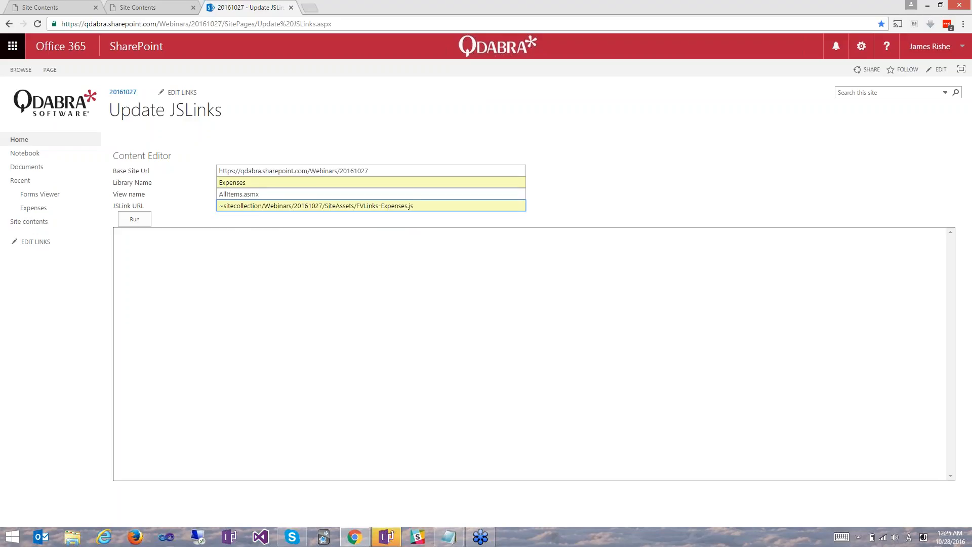
left_click(326, 207)
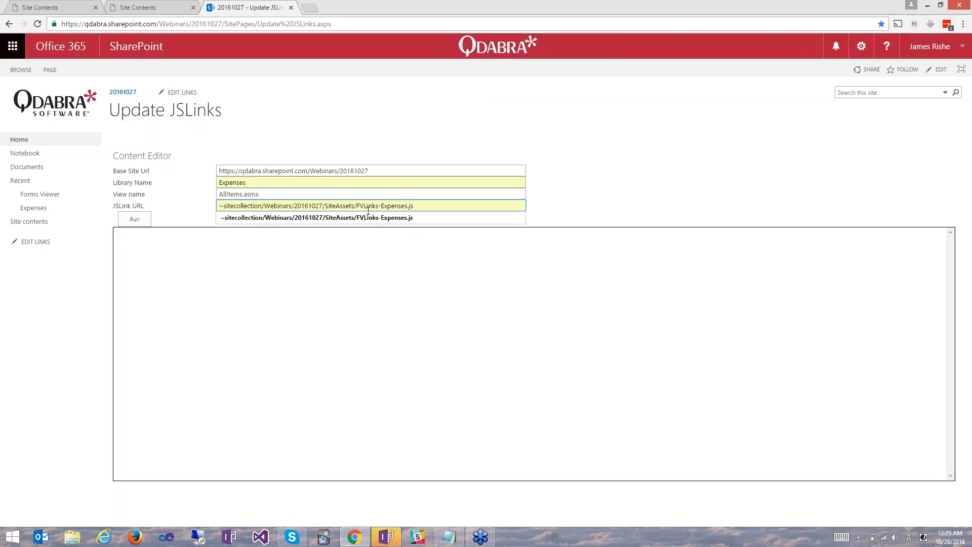
left_click_drag(357, 205, 410, 206)
left_click(671, 163)
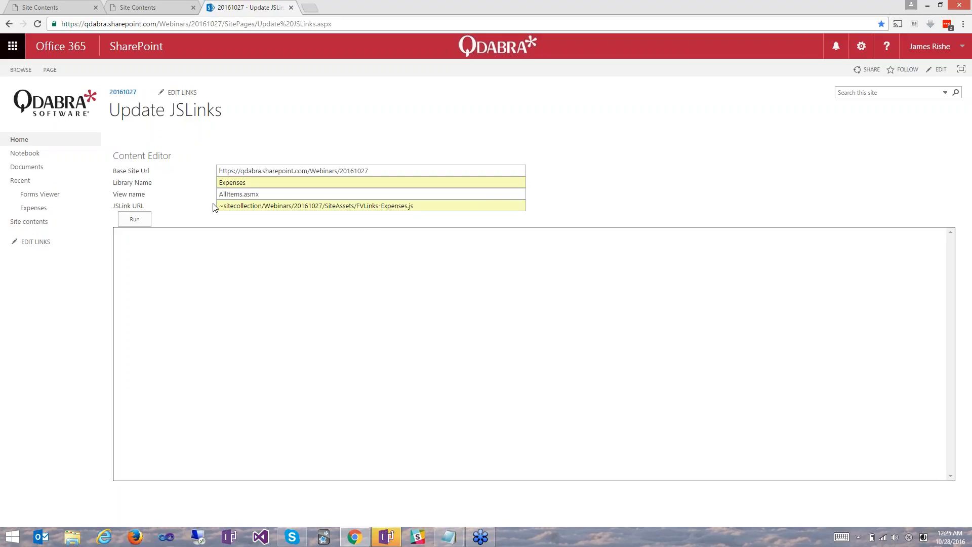
Review the base site URL, view name and JSLink URL, and run the JSLink update across the site and its subsites.
left_click(257, 192)
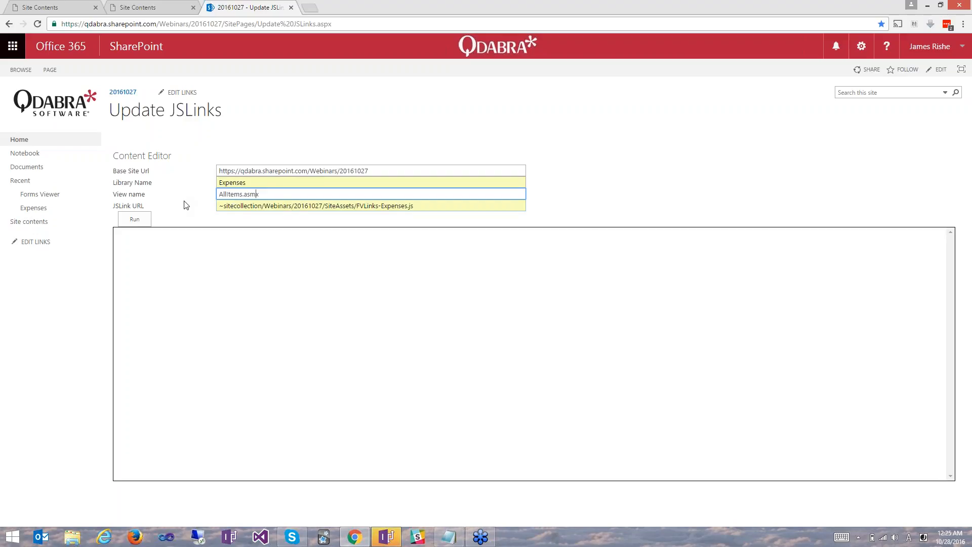
left_click(374, 171)
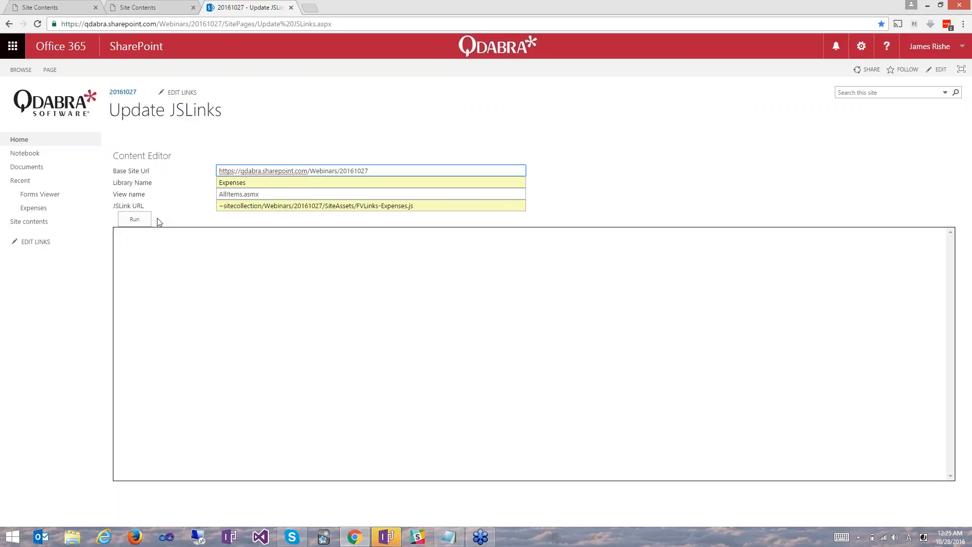
left_click(248, 196)
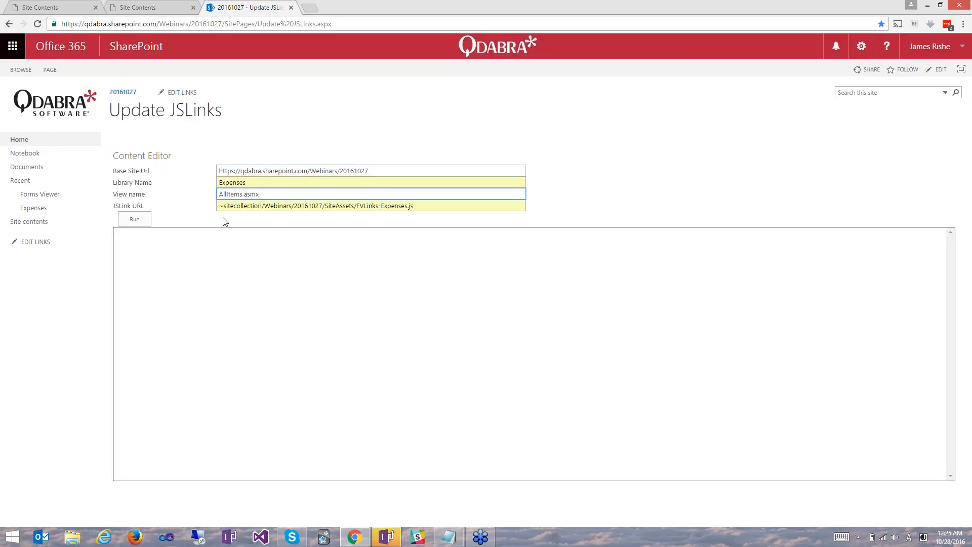
left_click(261, 205)
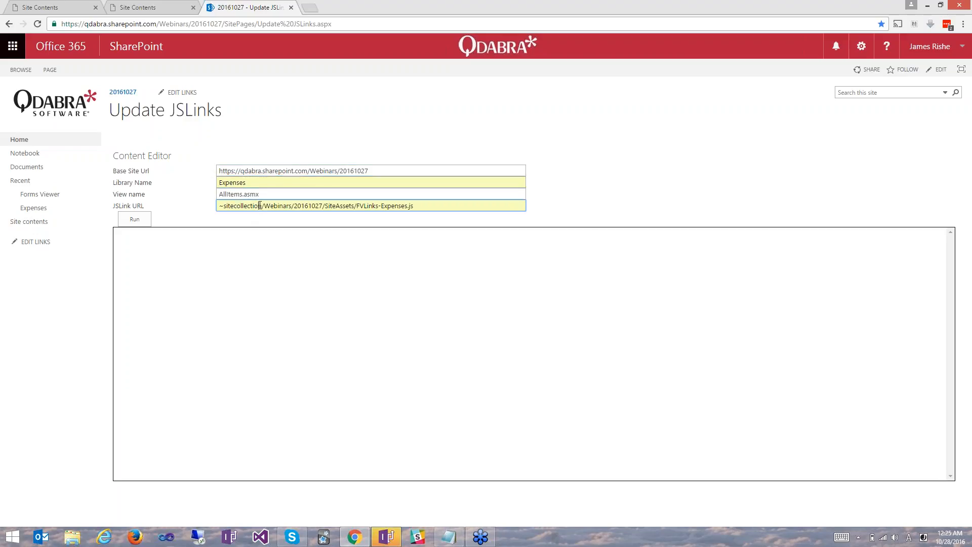
left_click(431, 205)
left_click(188, 195)
left_click(145, 222)
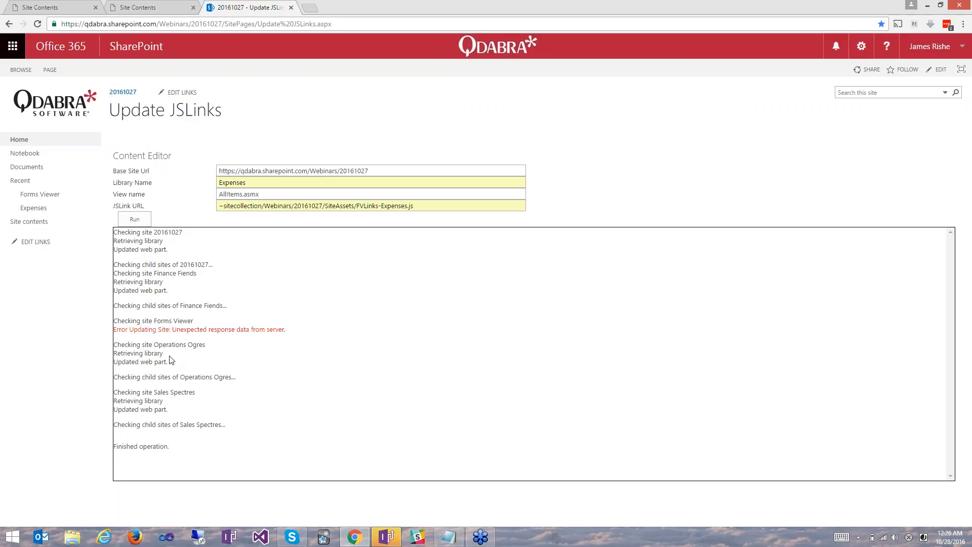
Open the Expenses library of the Sales Spectres subsite, starting from the parent site's list of subsites.
left_click(137, 6)
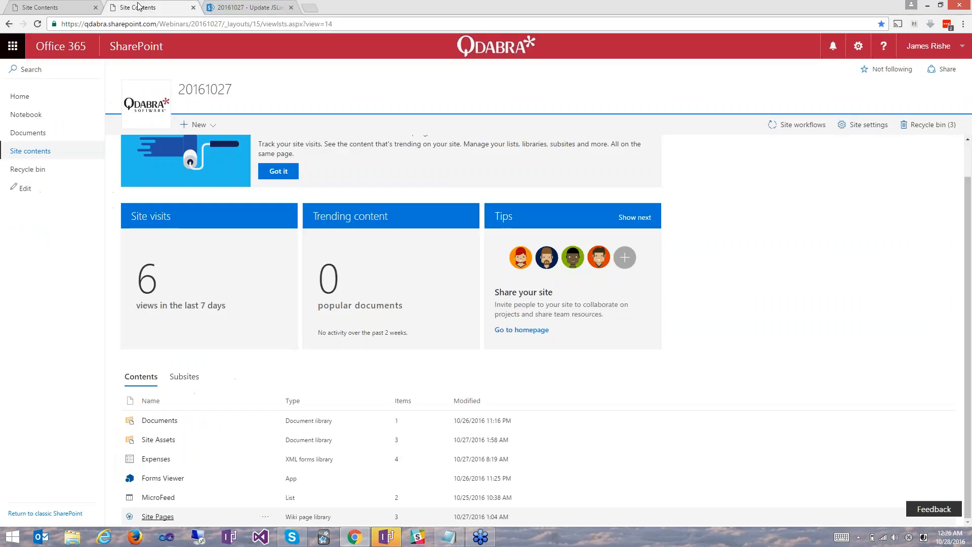
left_click(180, 376)
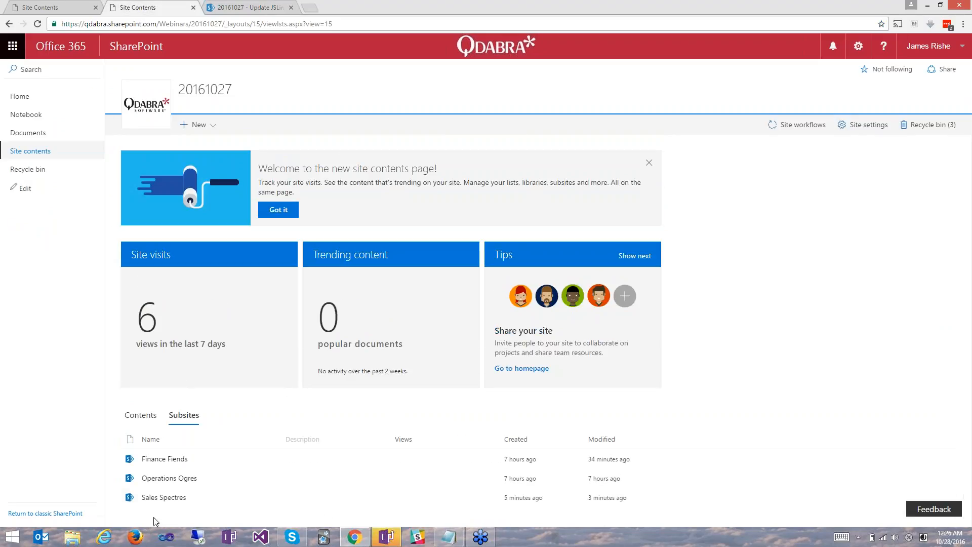
left_click(164, 497)
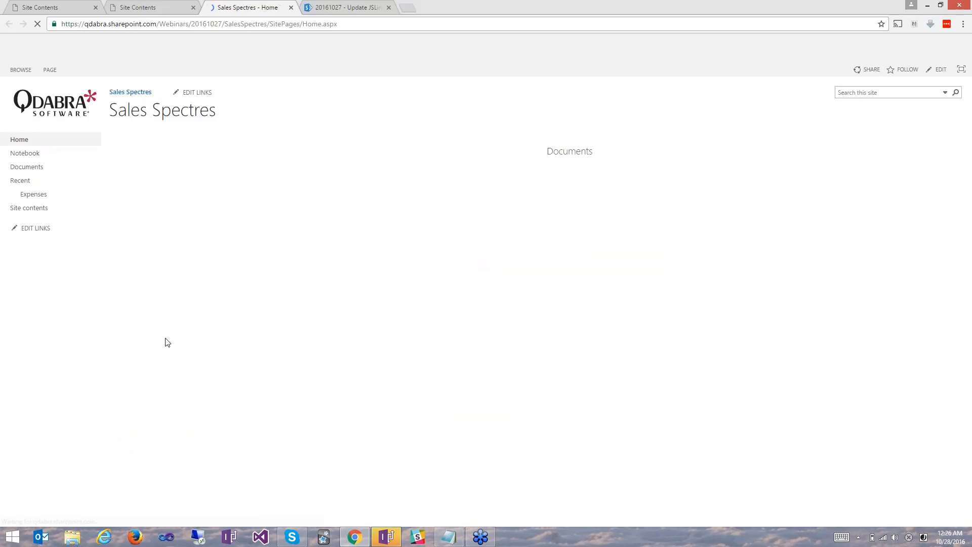
left_click(36, 198)
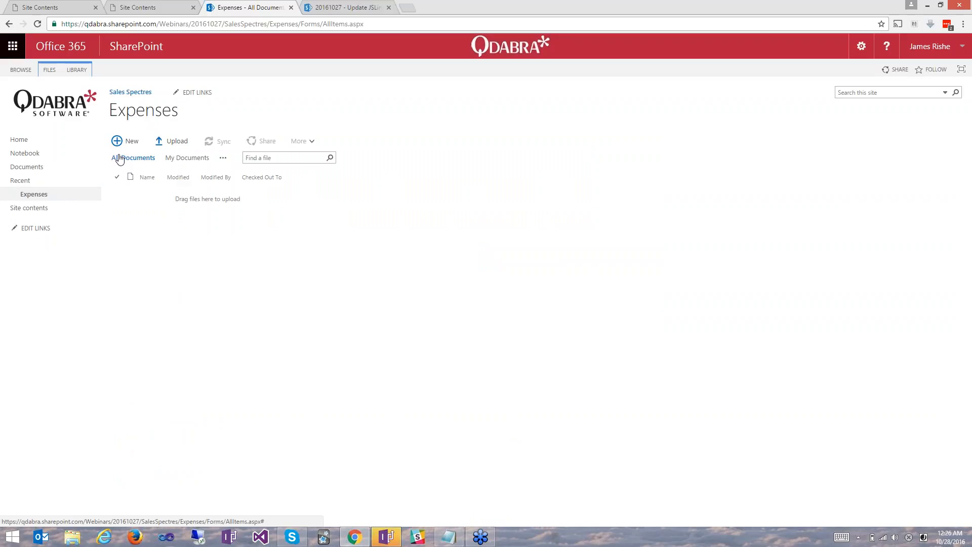
Create a new expense report from the Expenses library and enter Qdabra Annual Retreat as its business purpose.
left_click(127, 141)
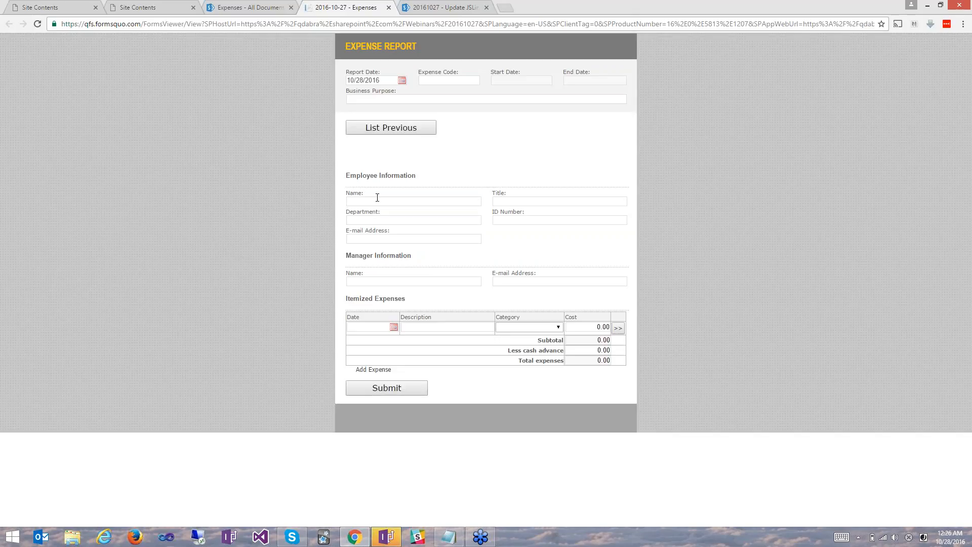
left_click(377, 198)
left_click(372, 99)
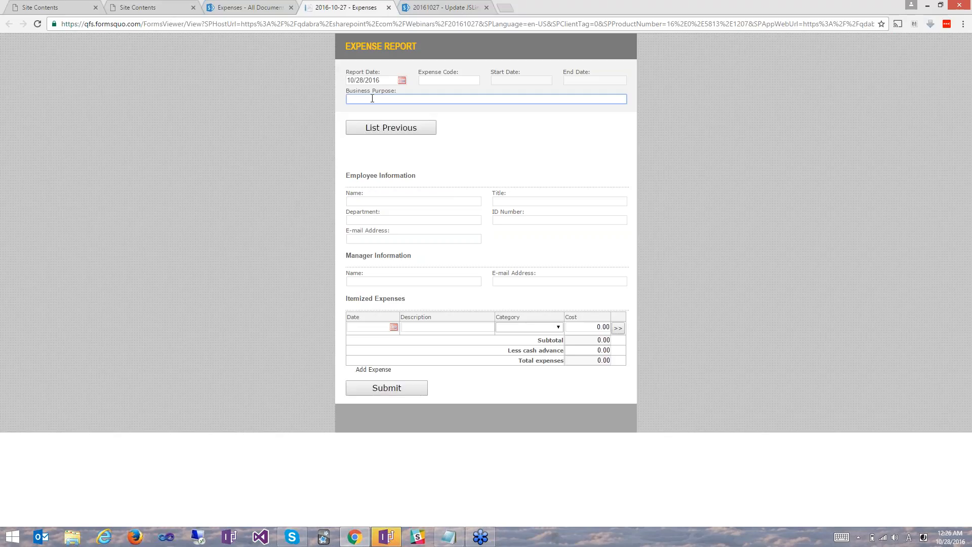
type("Qdabra Annual Retreat")
Fill in the employee's name, the title Developer and the manager's name on the expense report.
left_click(418, 200)
type("Jimmy")
key("Tab")
type("Developer")
key("Tab")
key("Tab")
key("Tab")
key("Tab")
type("Pat")
key("Tab")
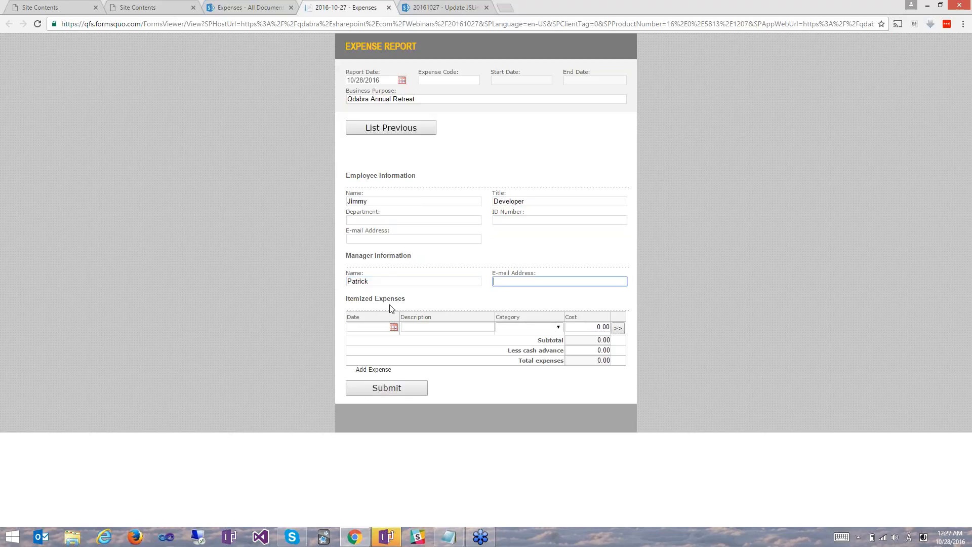
Itemize an Airfare expense dated 10/27/2016 in the Transportation category with a cost of 1000.00, and submit the report.
left_click(394, 327)
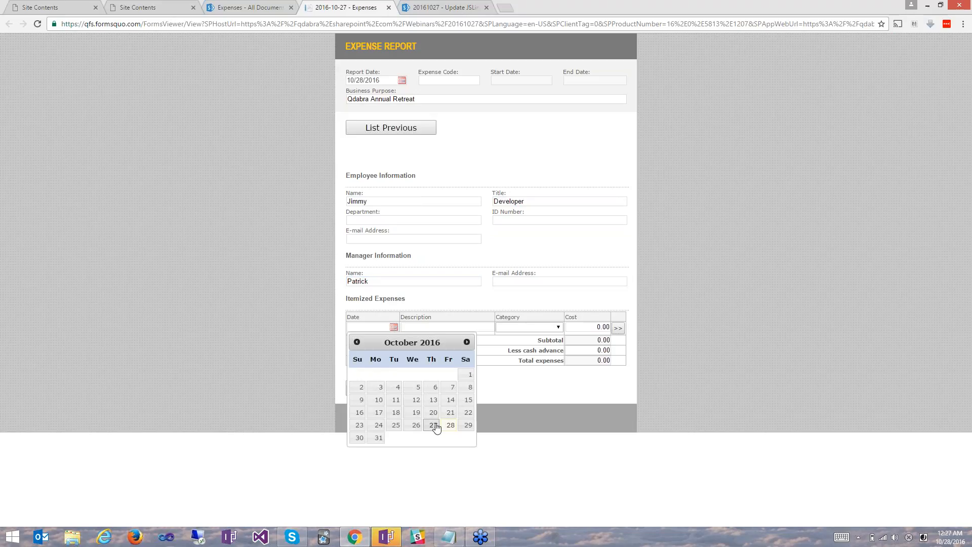
left_click(434, 425)
left_click(456, 327)
type("A")
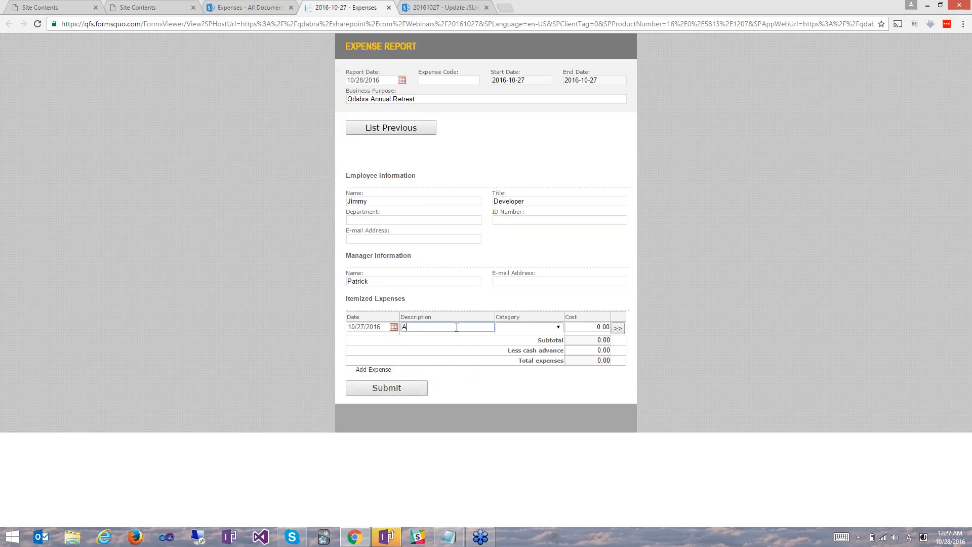
type("irfare")
key("Tab")
key("Down")
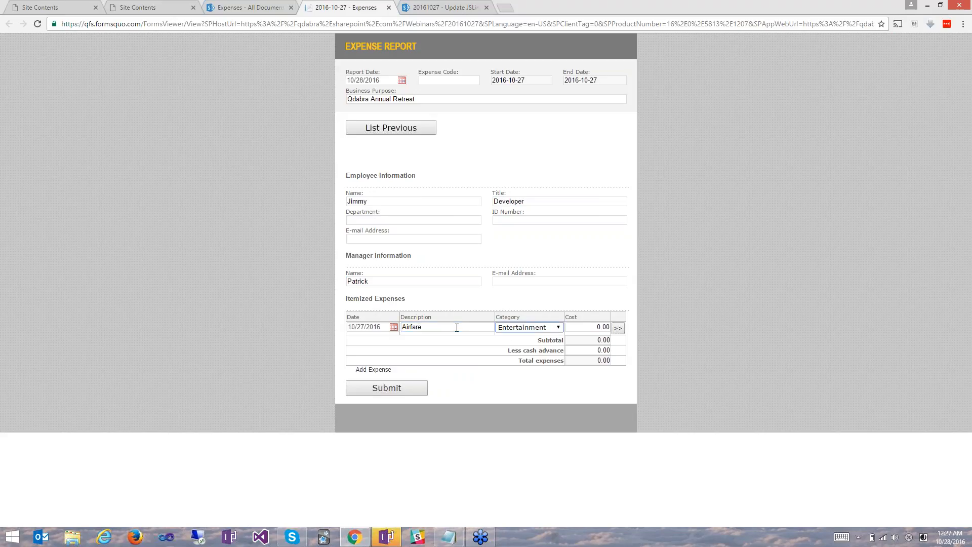
left_click(514, 331)
left_click(523, 404)
left_click(592, 327)
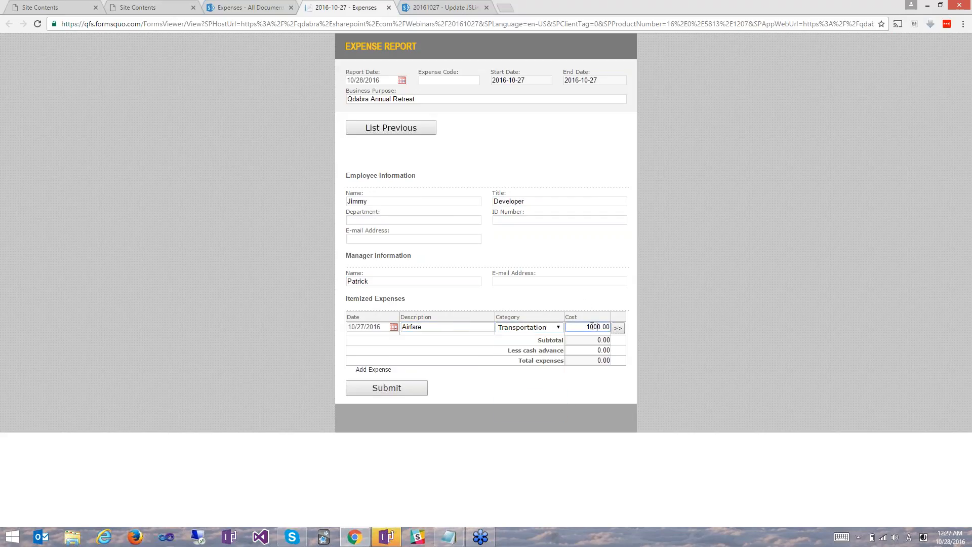
left_click(457, 387)
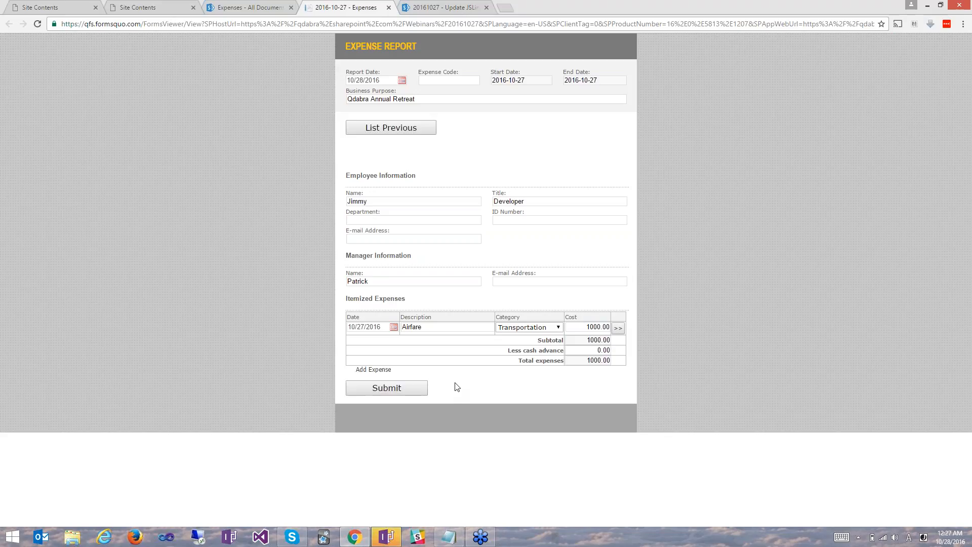
left_click(382, 392)
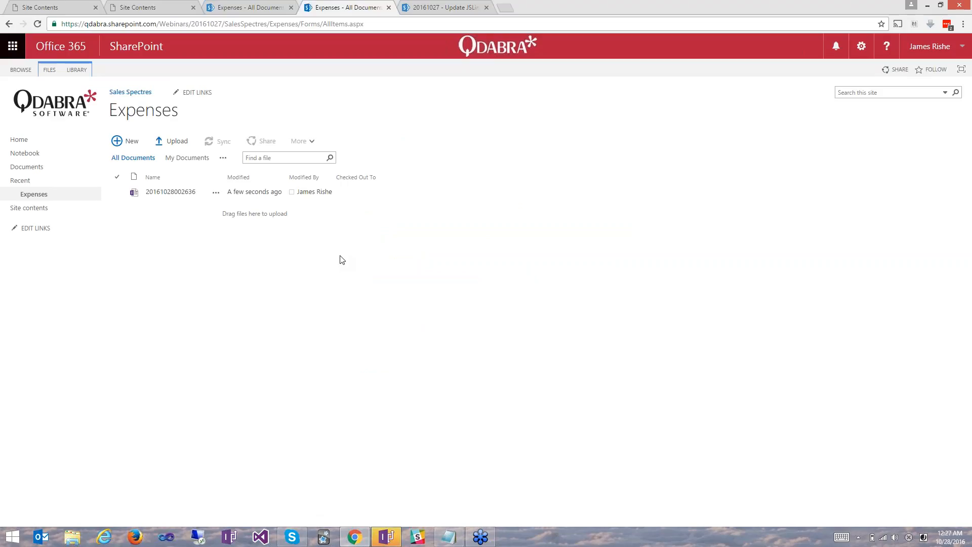
Start another expense report from the Sales Spectres Expenses library and clone the previously submitted report into it.
left_click(277, 24)
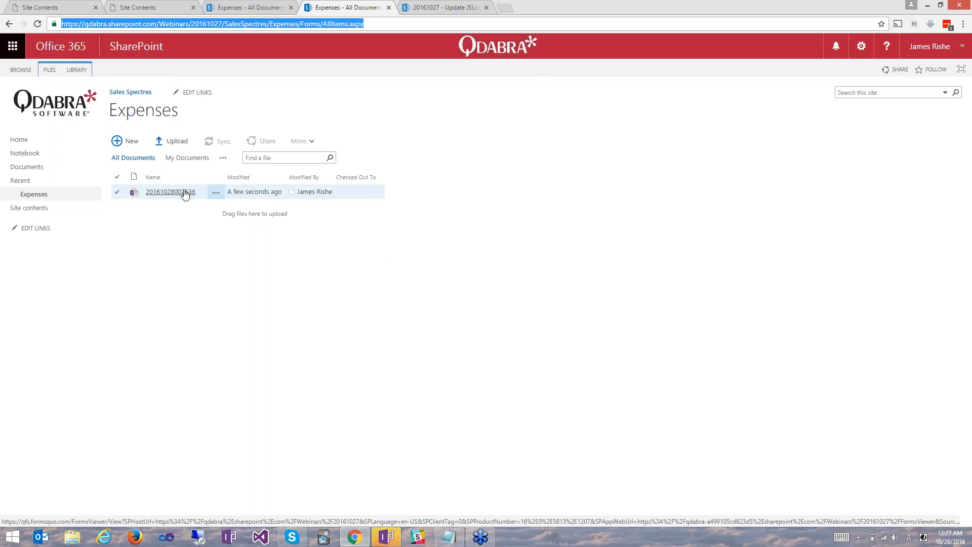
left_click(118, 143)
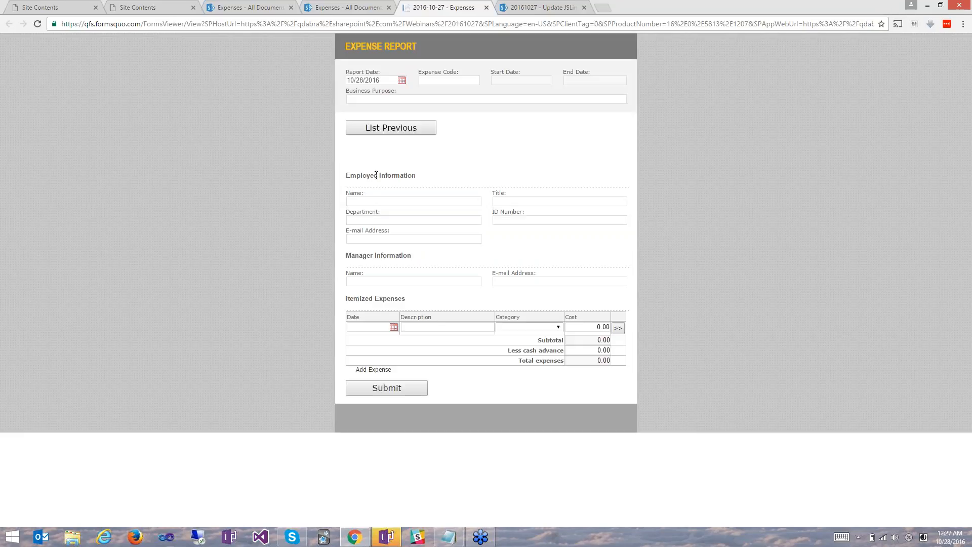
left_click(398, 129)
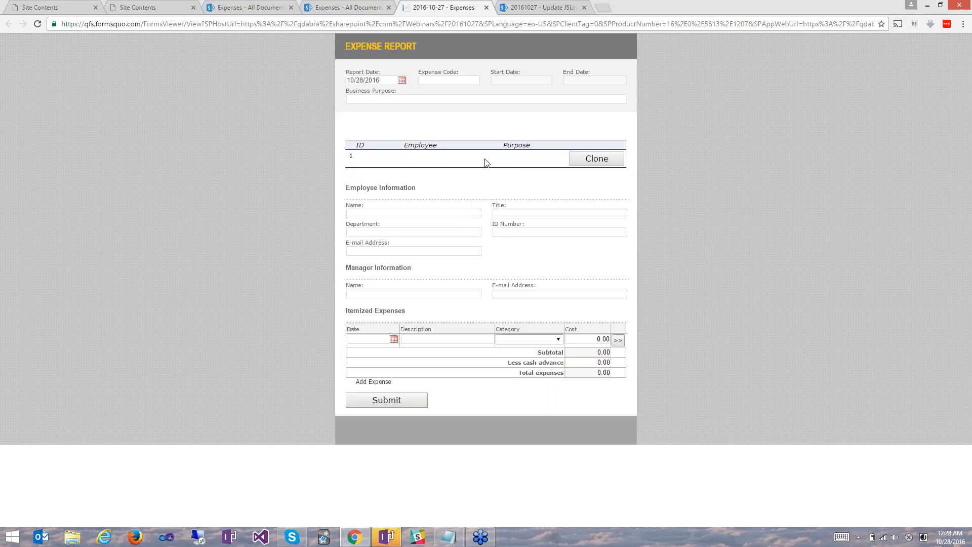
left_click(592, 162)
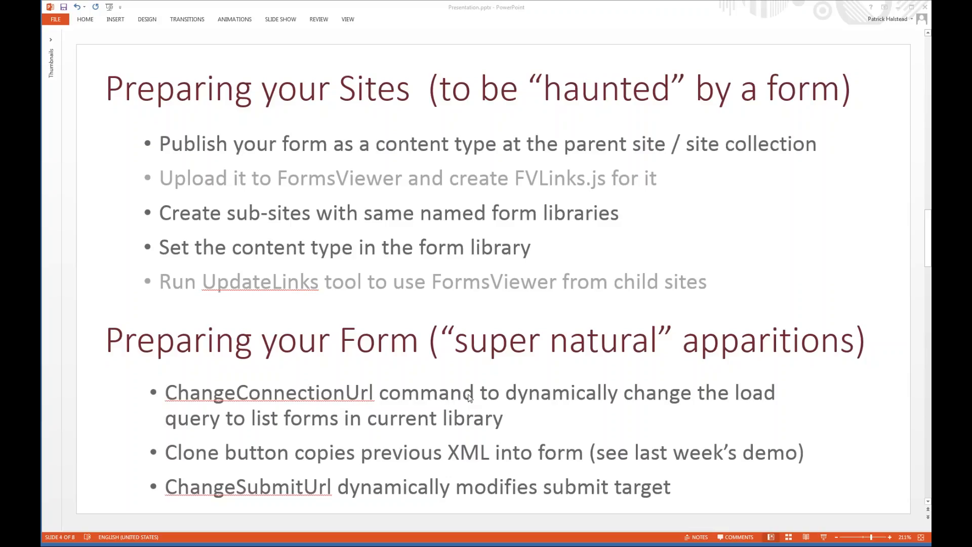
Switch to the InfoPath form design and review the submit action in the Submit button's Submit and Close rule.
key("alt+Tab")
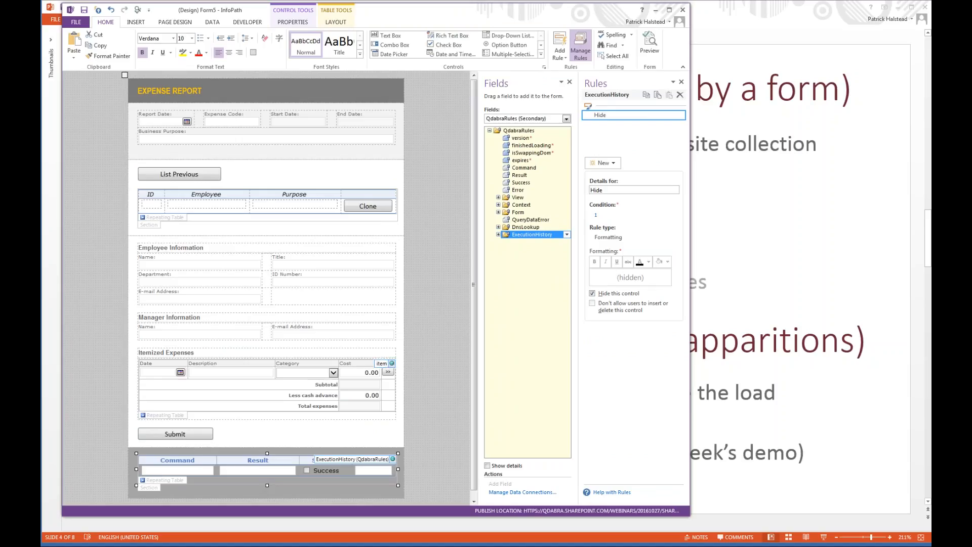
left_click(213, 23)
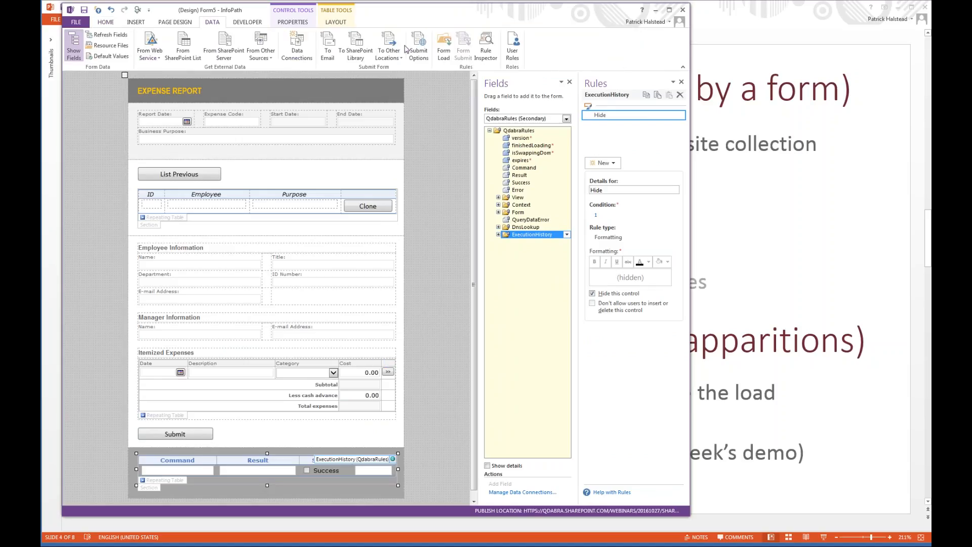
left_click(174, 434)
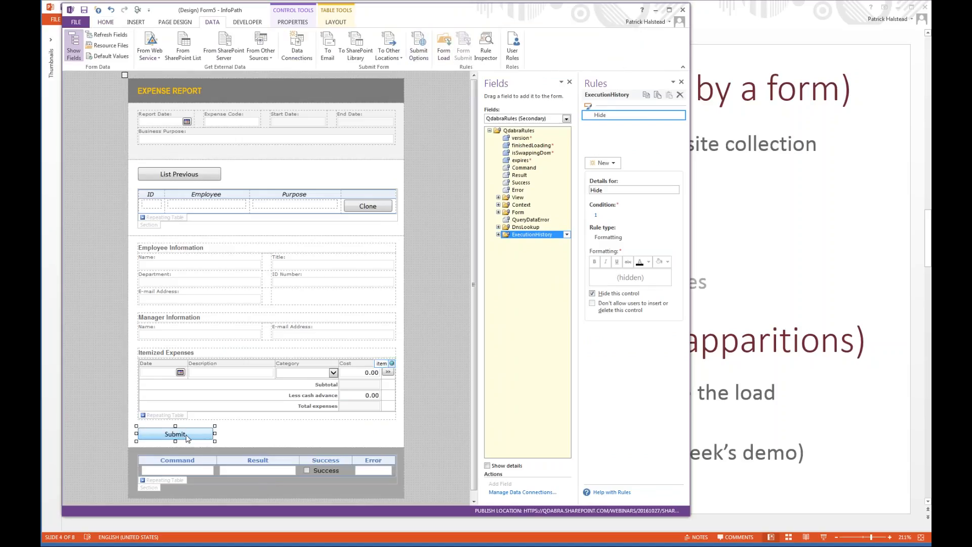
left_click(636, 266)
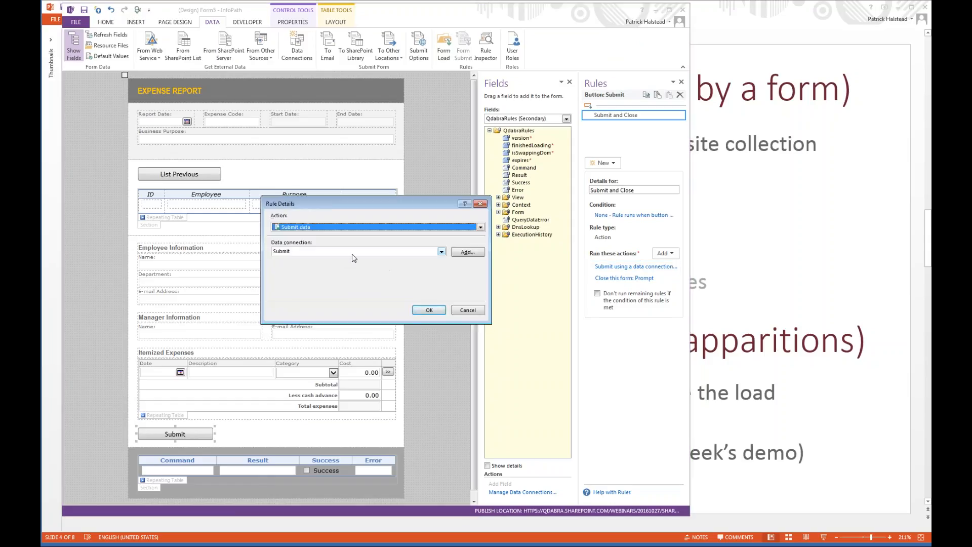
key("Escape")
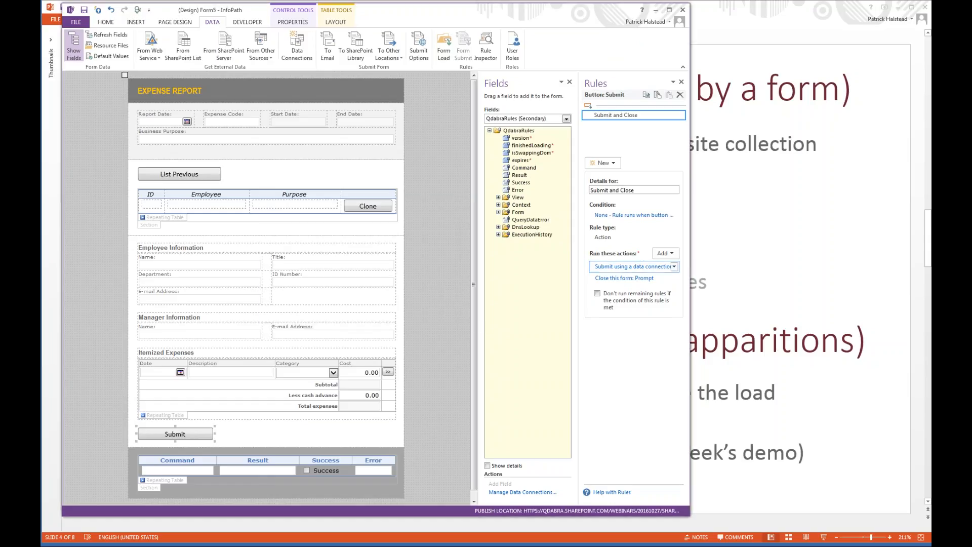
Review the Command and libraryUrl actions of the Get Current Library rule on the finishedLoading field.
left_click(546, 146)
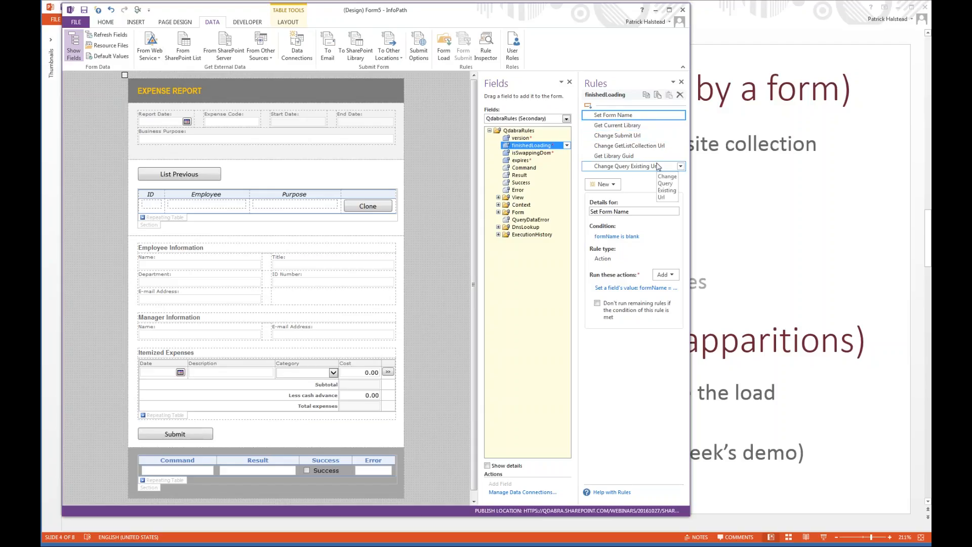
left_click(642, 126)
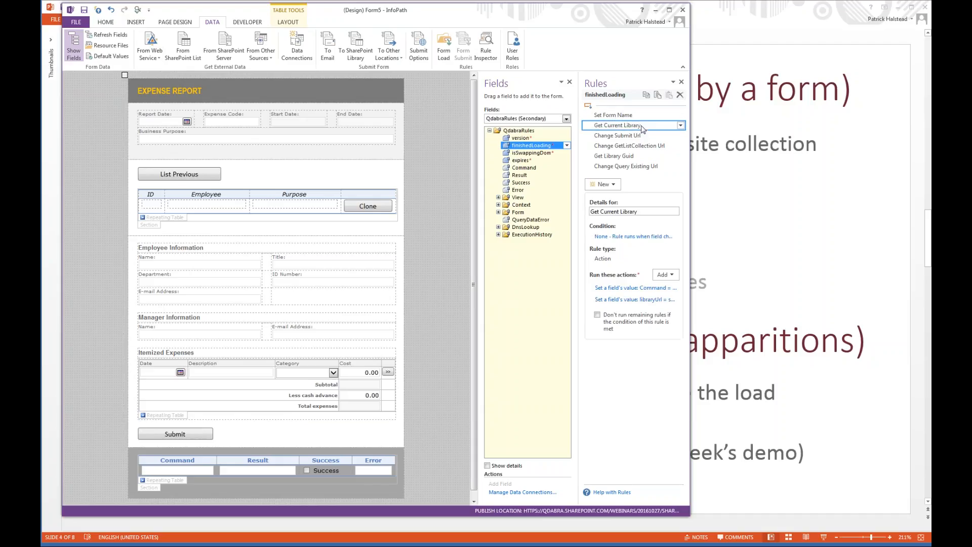
left_click(631, 289)
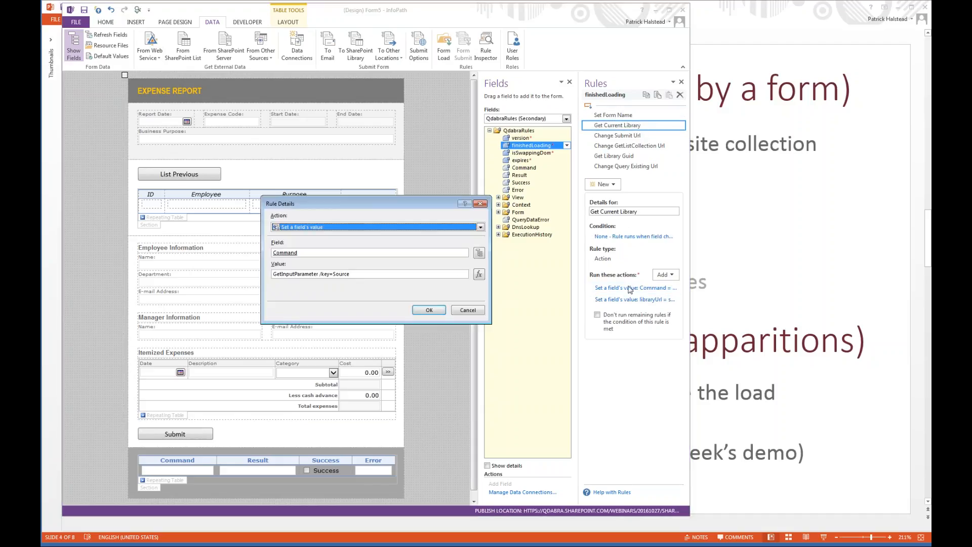
left_click(366, 274)
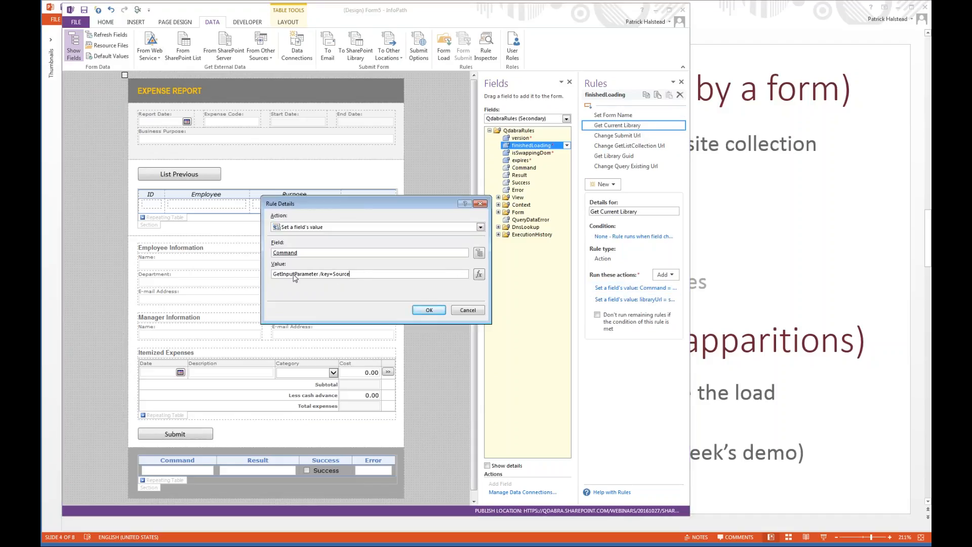
key("ctrl+a")
key("Return")
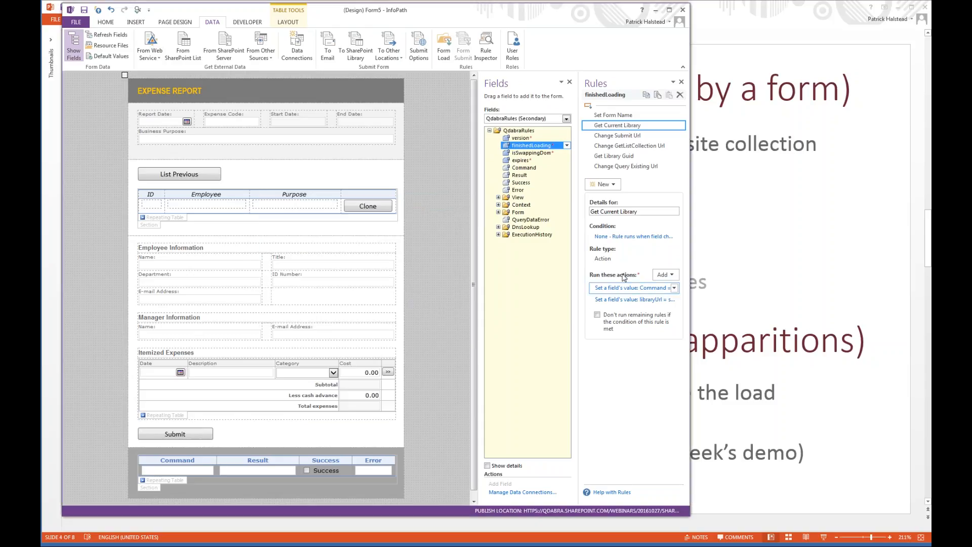
left_click(635, 299)
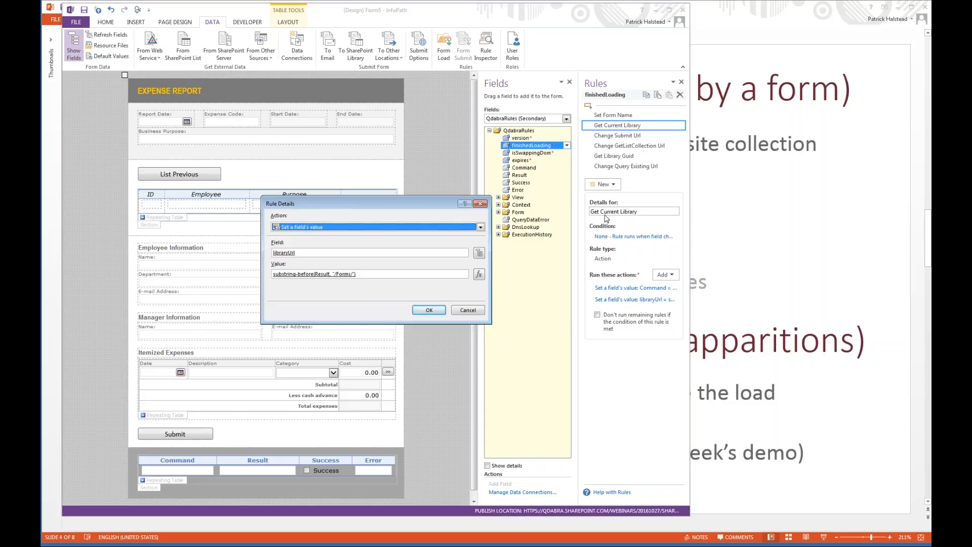
key("Return")
Examine the Command value set by finishedLoading's Change Submit Url rule, leaving the expression as it is.
left_click(653, 135)
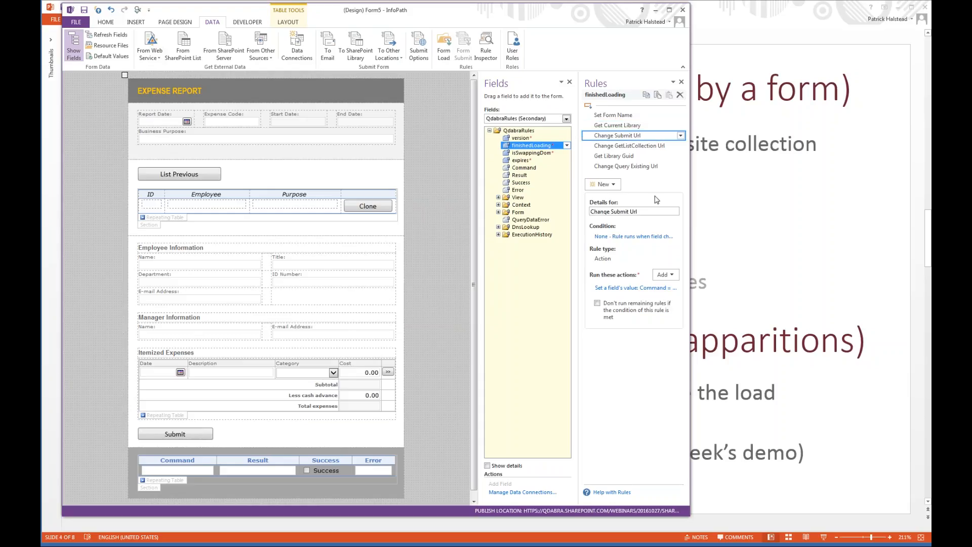
left_click(627, 288)
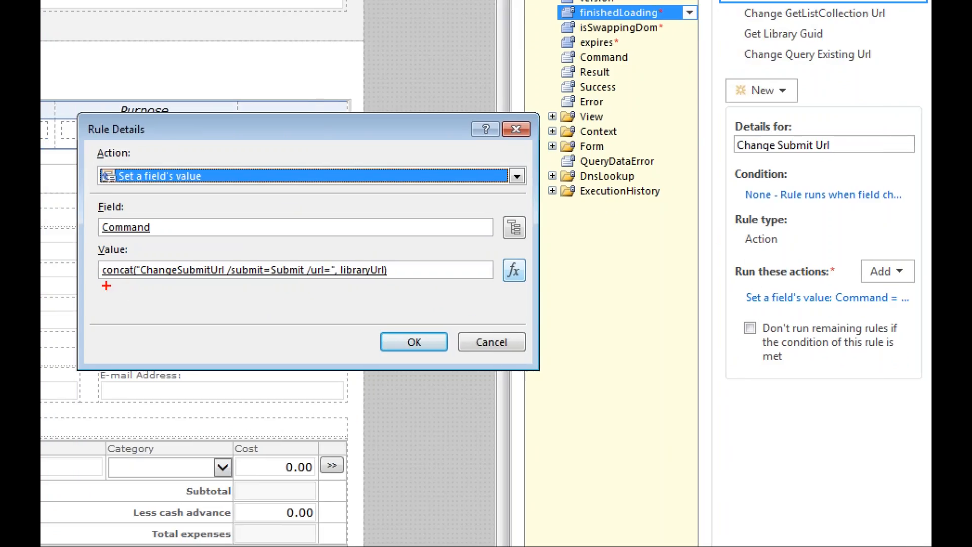
left_click_drag(100, 285, 396, 282)
key("Escape")
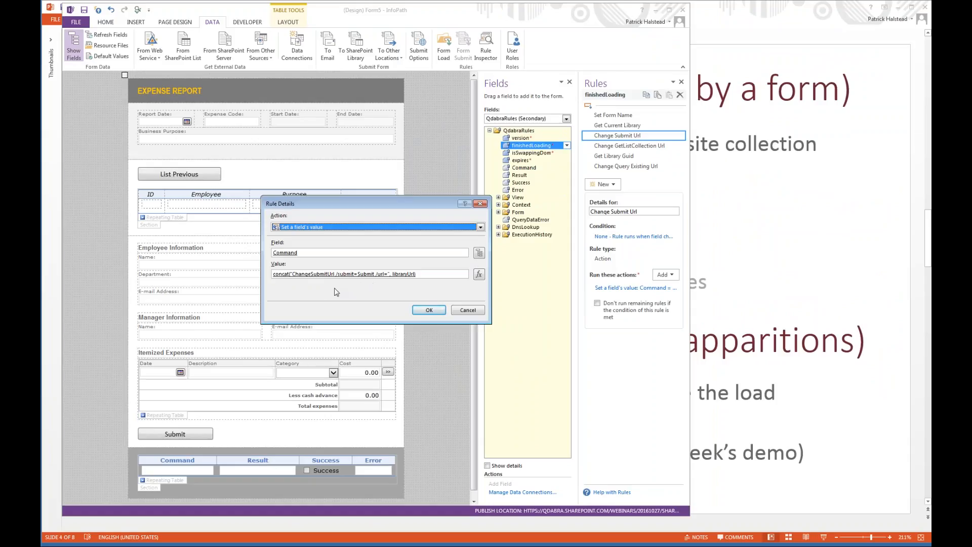
left_click(429, 310)
Inspect the Command action of the Change GetListCollection Url rule and bring up the Change Query Existing Url rule.
left_click(636, 148)
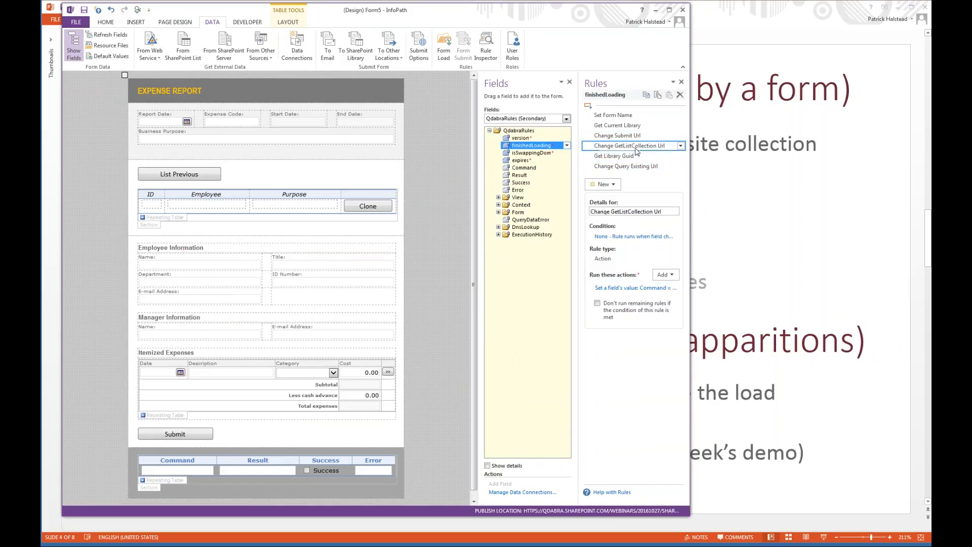
left_click(647, 288)
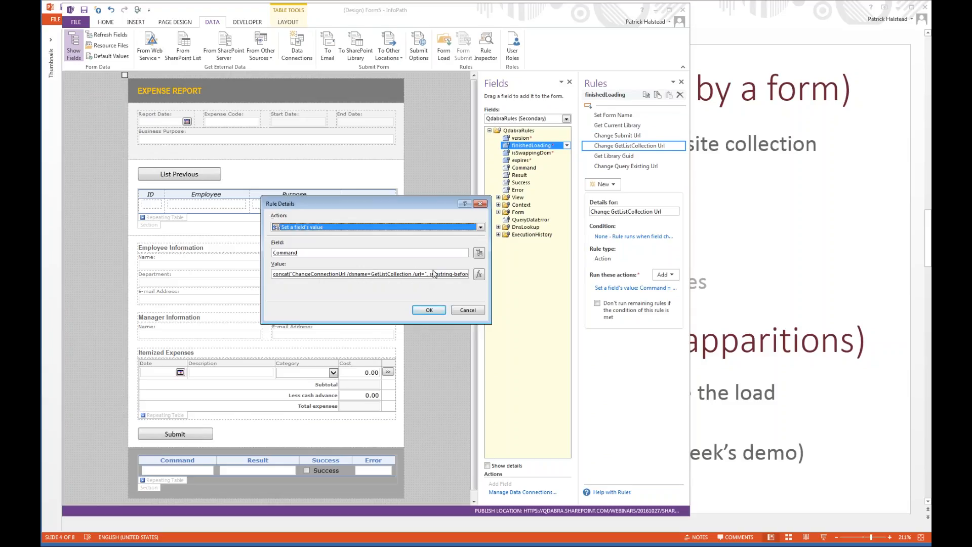
key("Return")
left_click(633, 170)
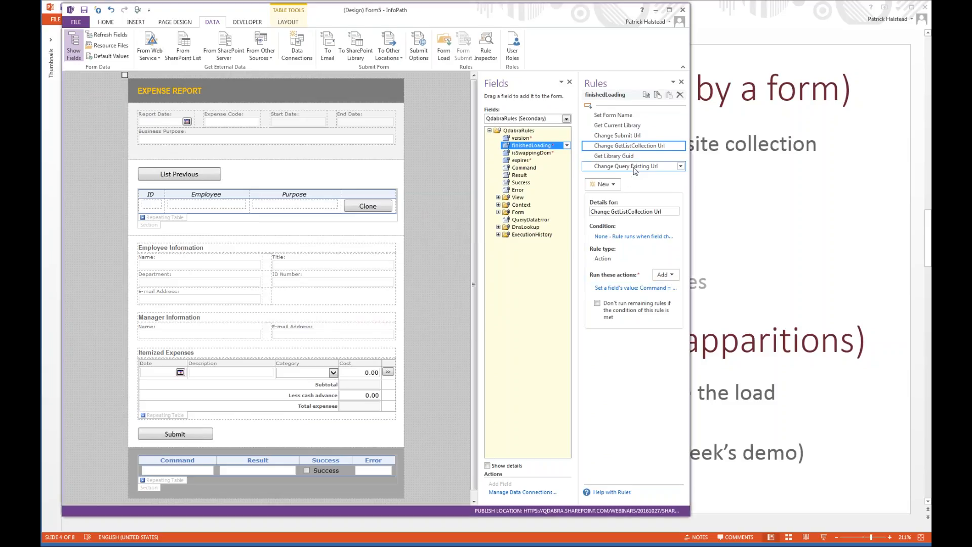
Check the details of the form's Submit and QueryExisting data connections.
left_click(297, 49)
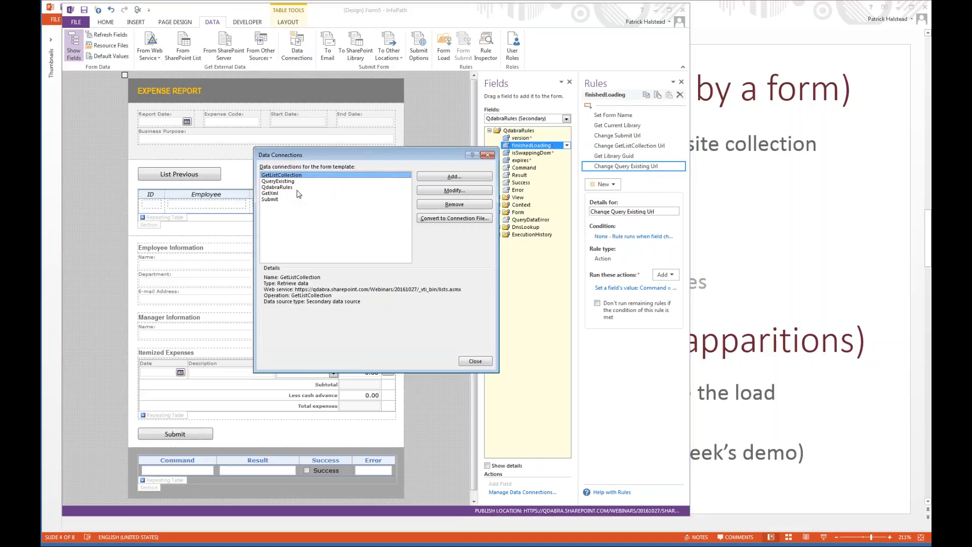
left_click(282, 198)
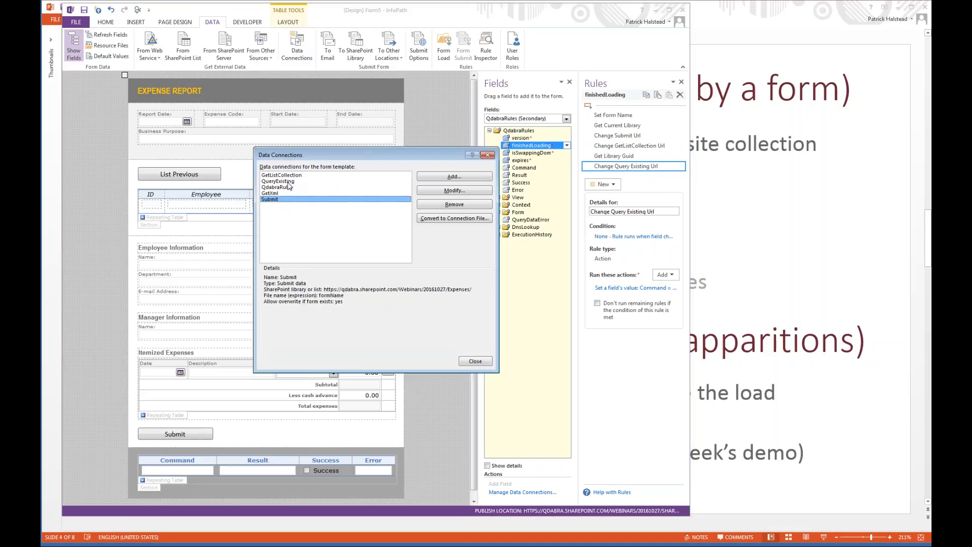
left_click(292, 183)
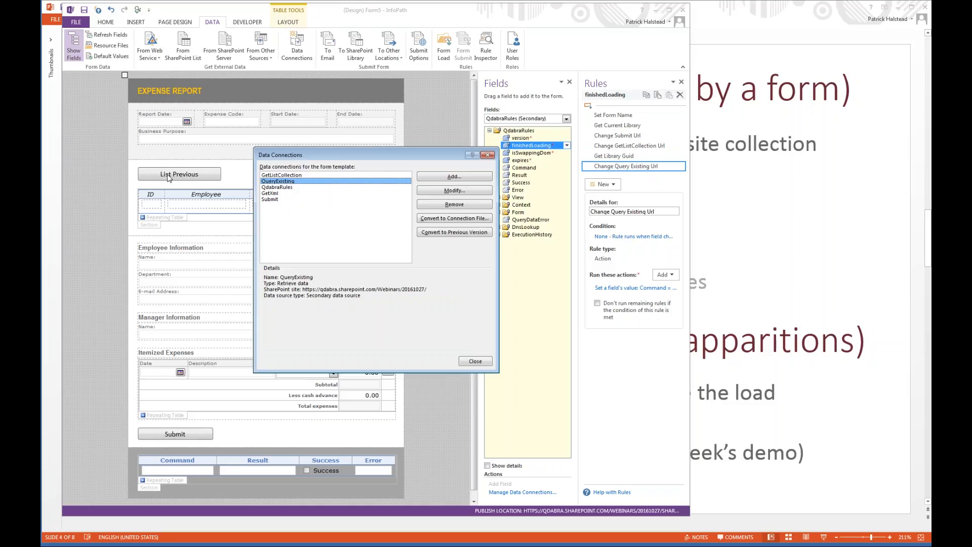
key("Escape")
Review the Command value in the Clone button's ChangeConnectionUrl rule.
left_click(366, 206)
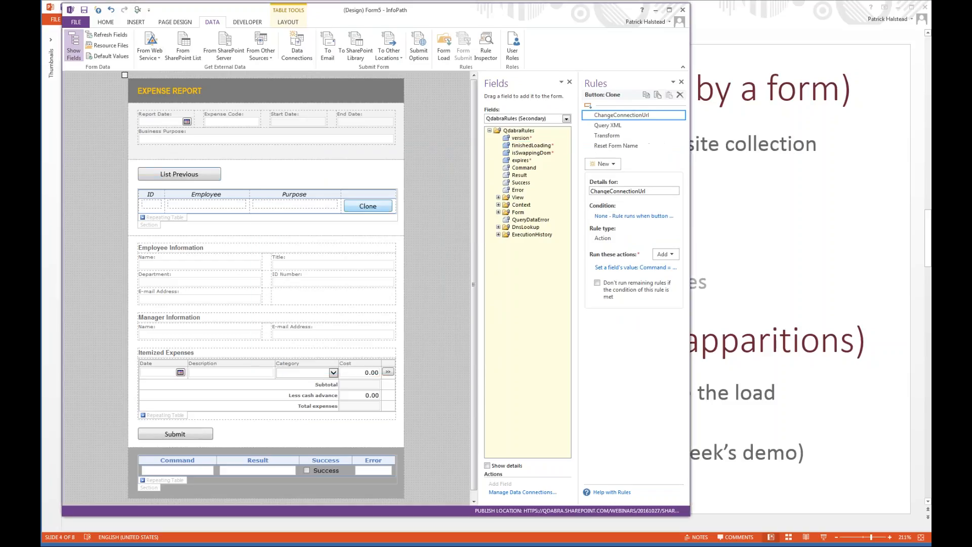
left_click(635, 268)
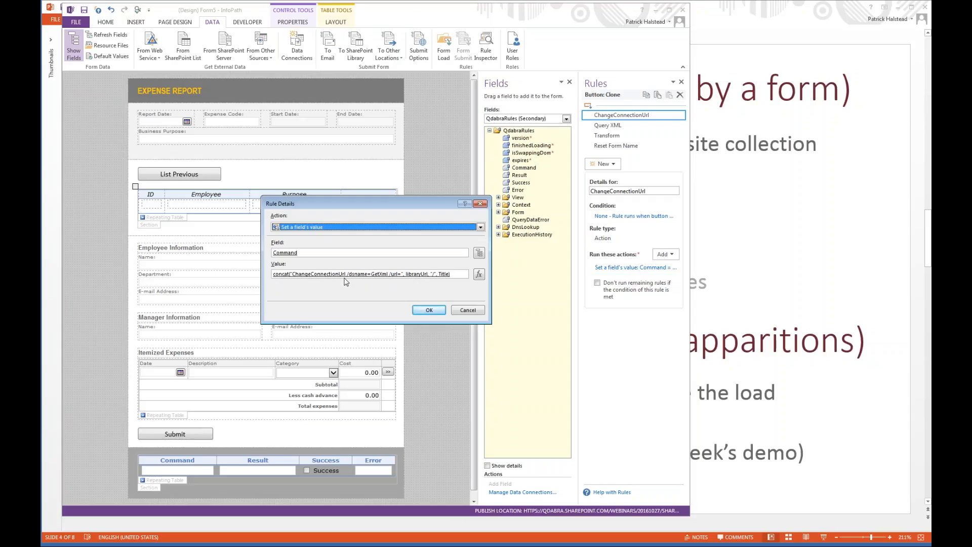
key("Return")
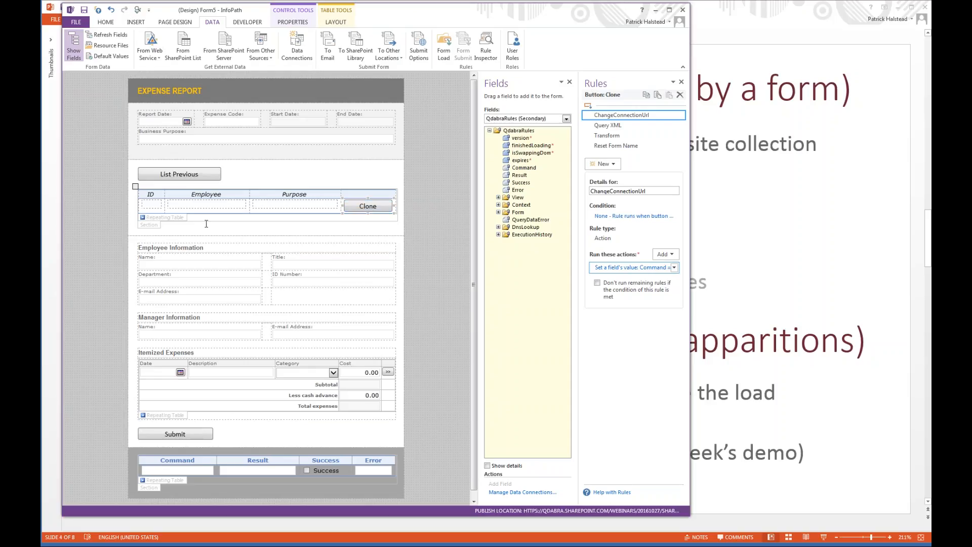
Compare the details of the GetXml and GetListCollection data connections.
left_click(297, 48)
left_click(273, 194)
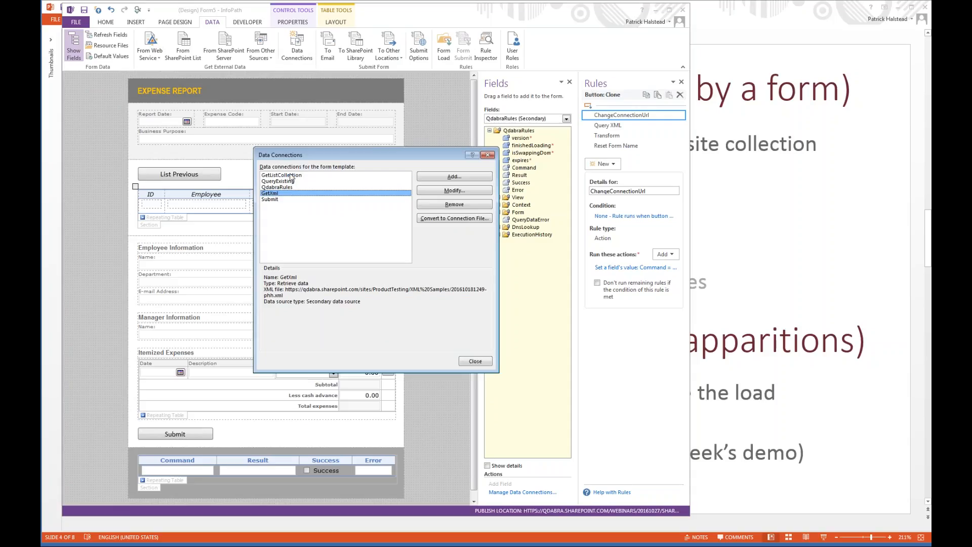
left_click(292, 176)
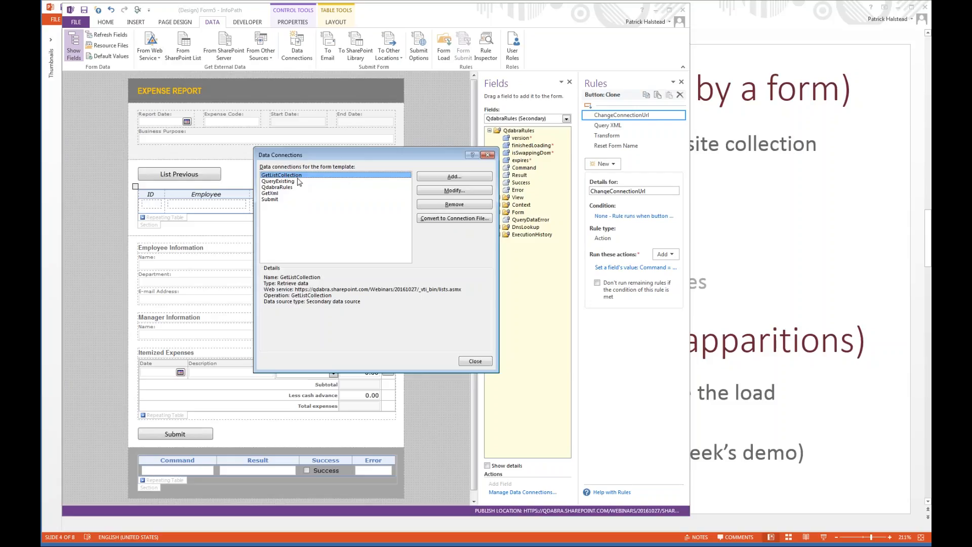
key("Escape")
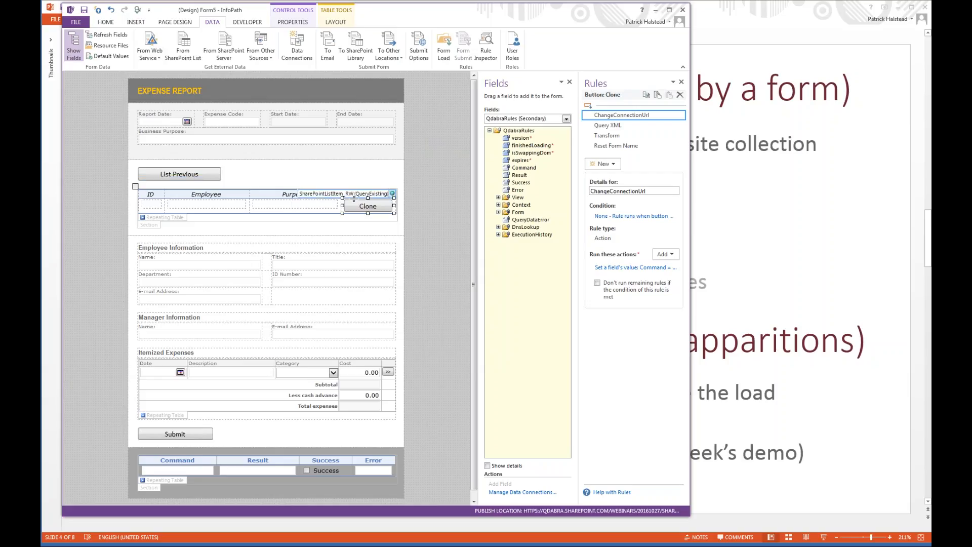
Return to the PowerPoint presentation and advance to the Benefits slide.
scroll(354, 199, "down", 1)
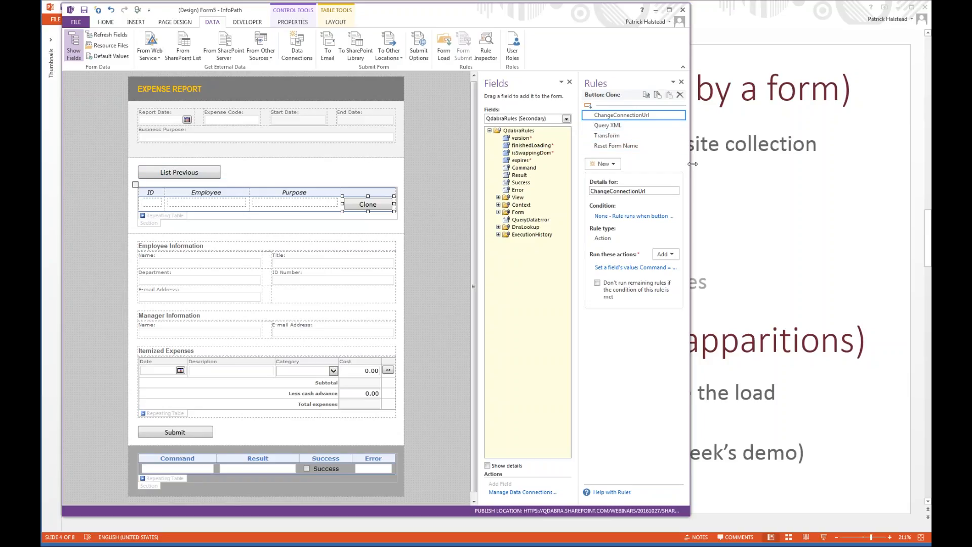
left_click(713, 184)
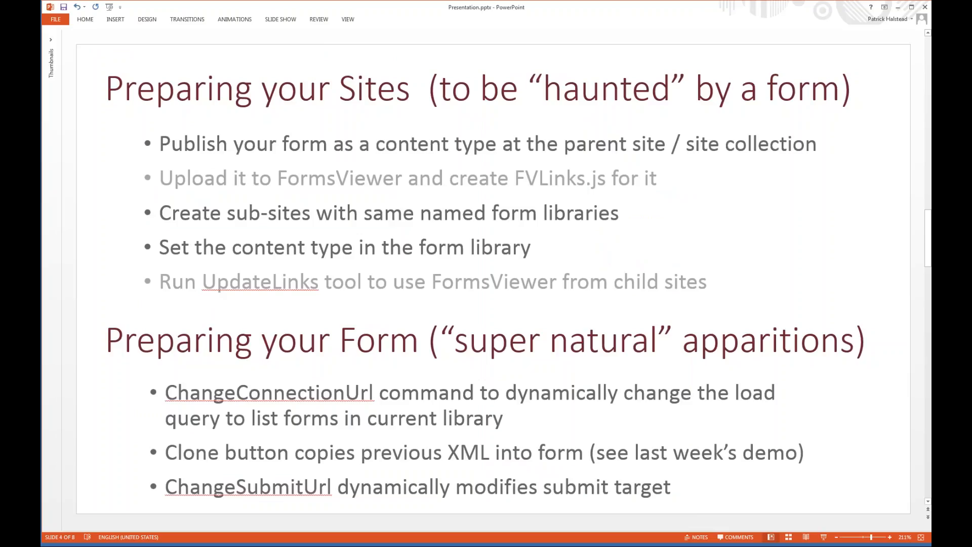
scroll(485, 278, "down", 1)
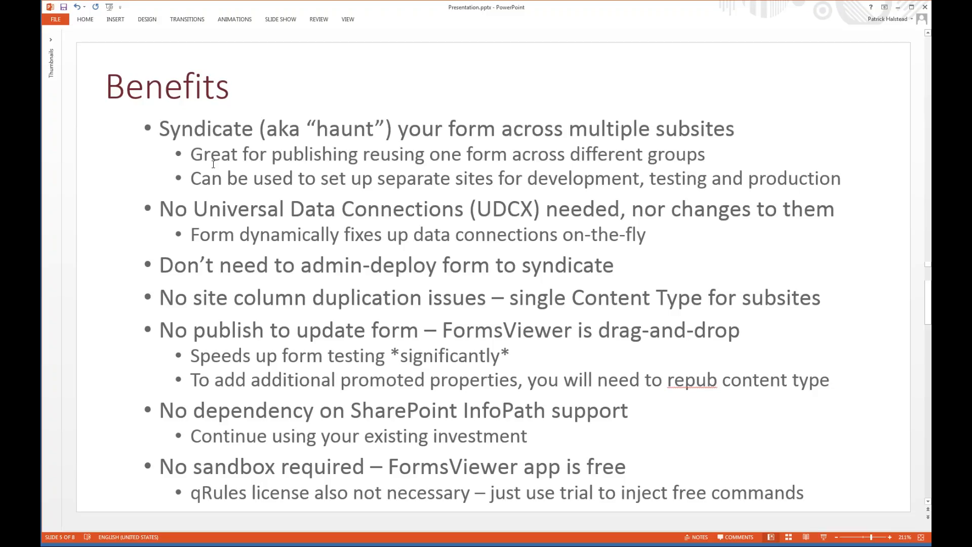
Switch back to the InfoPath design and add the presenter's first name in possessive form before the EXPENSE REPORT heading.
key("alt+Tab")
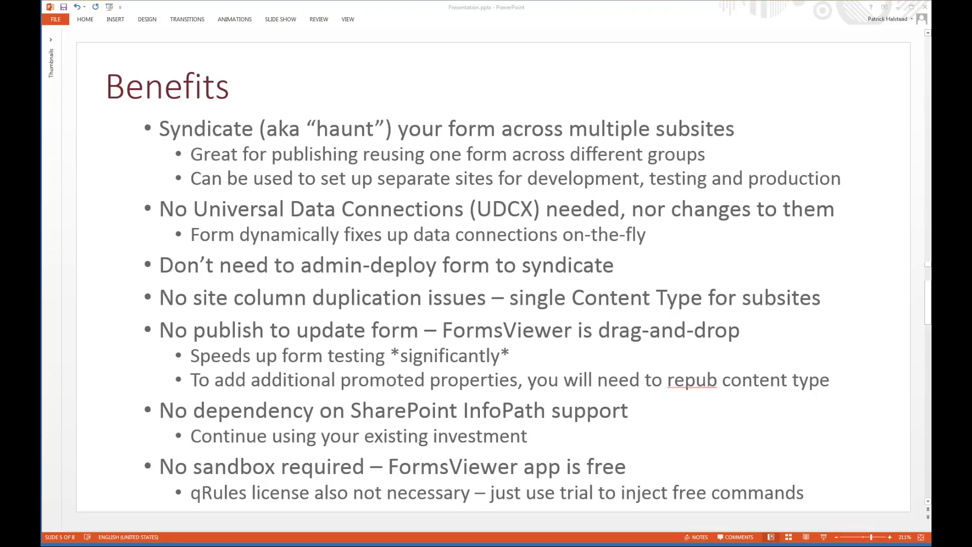
key("alt+Tab")
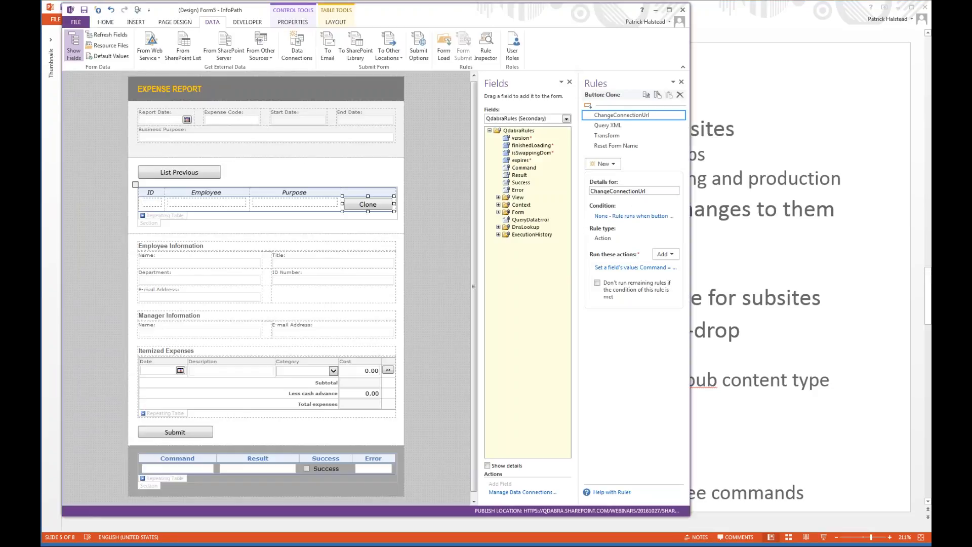
left_click(309, 172)
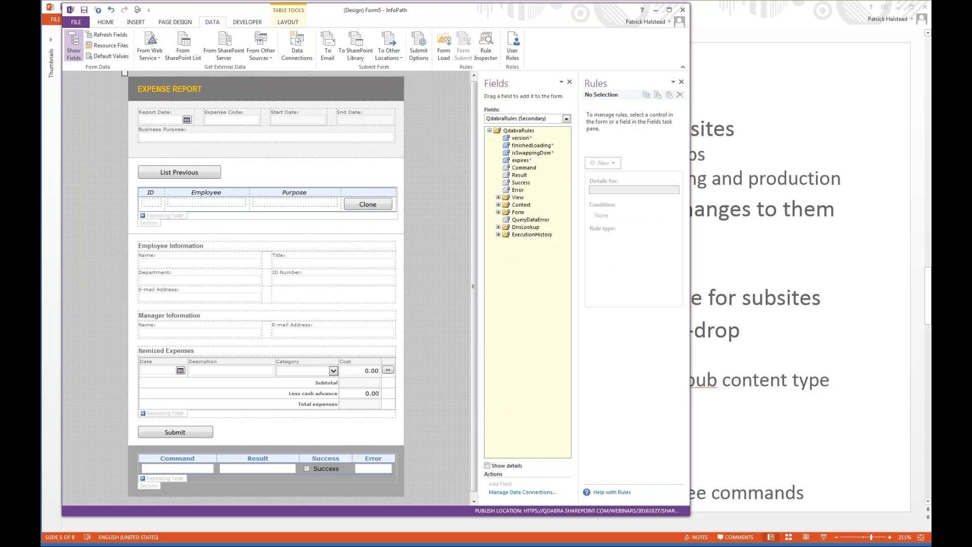
double_click(200, 90)
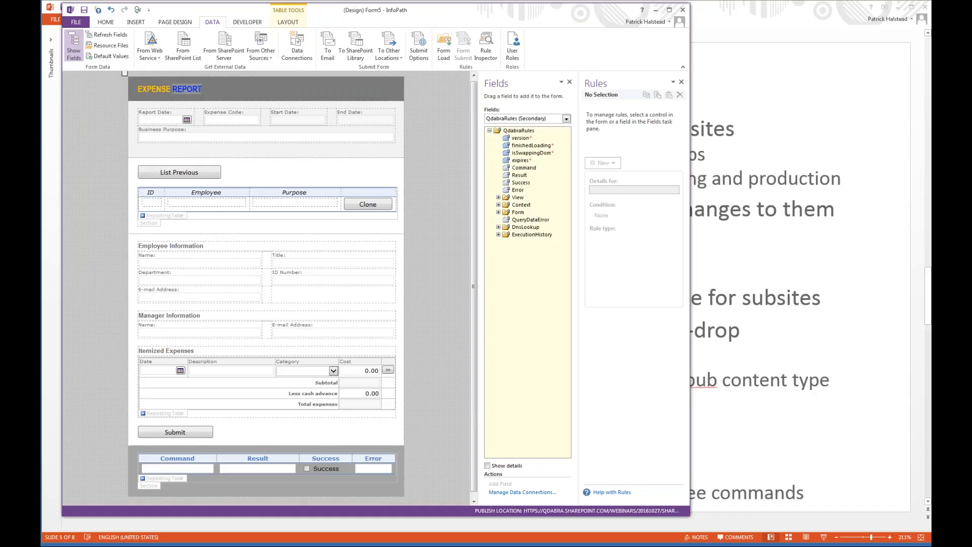
left_click(201, 90)
type("Patrick's")
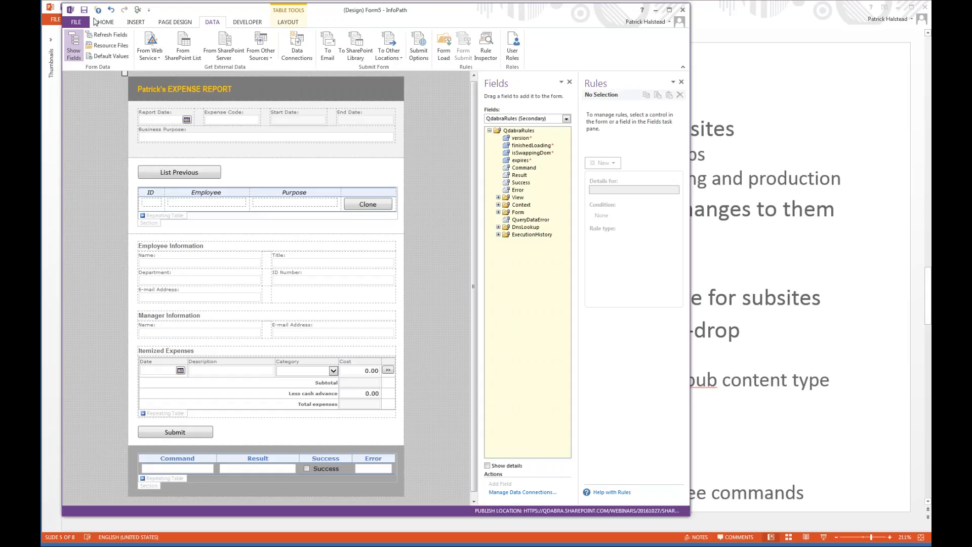
Save the modified form template as Form2 in the 2016-10-27 - Haunt your Forms folder.
left_click(84, 10)
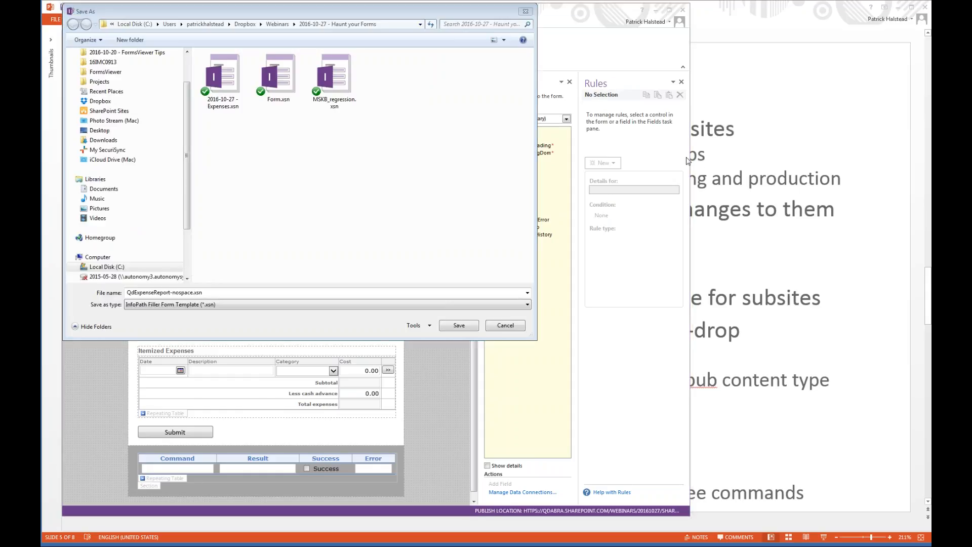
key("alt+Tab")
key("alt+Tab")
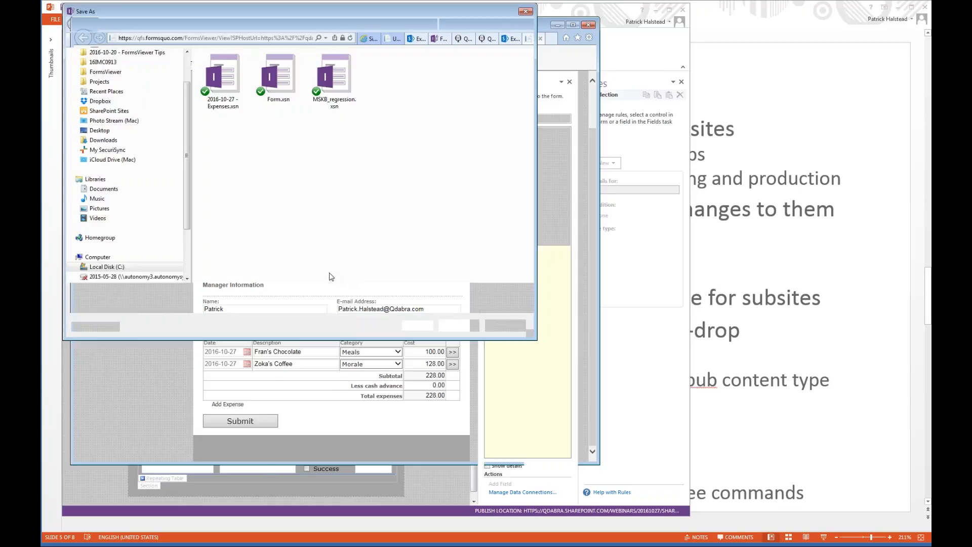
type("F")
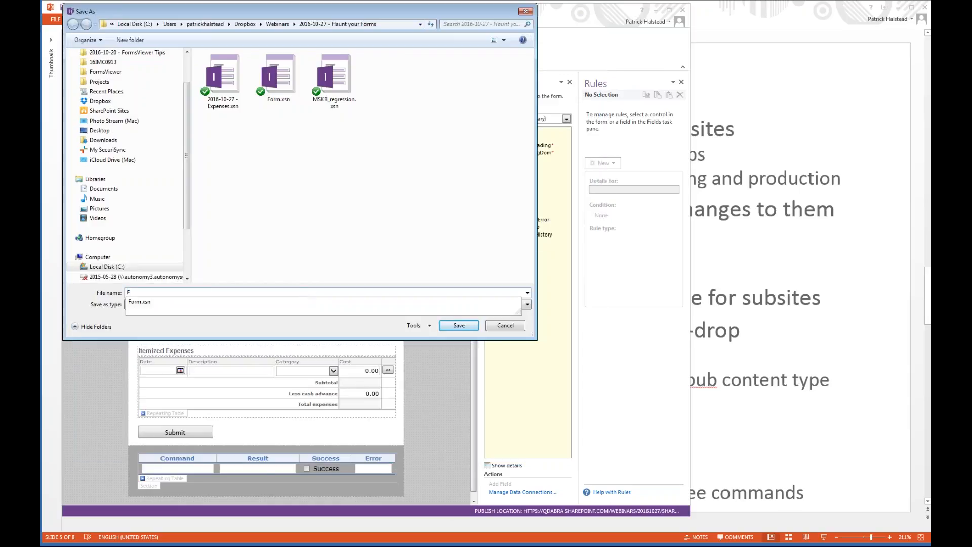
type("orm2")
key("Return")
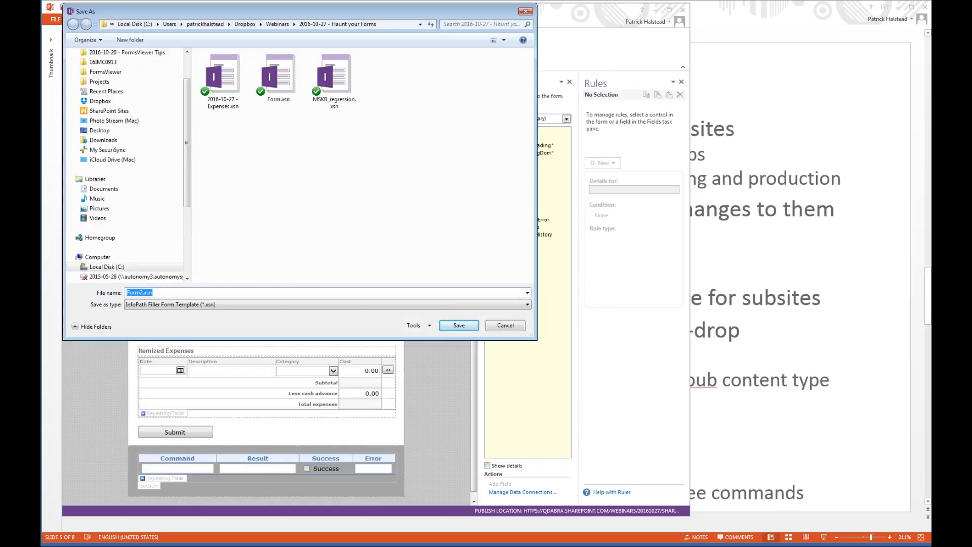
Switch to the browser's FormsViewer update page and try to upload Form2.xsn to the 2016-10-27 - Expenses template.
key("alt+Tab")
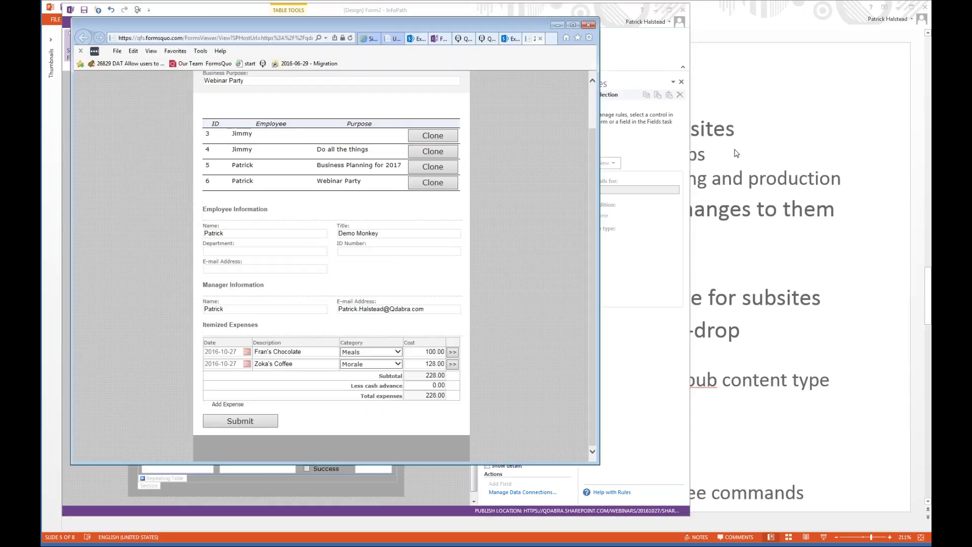
left_click(395, 39)
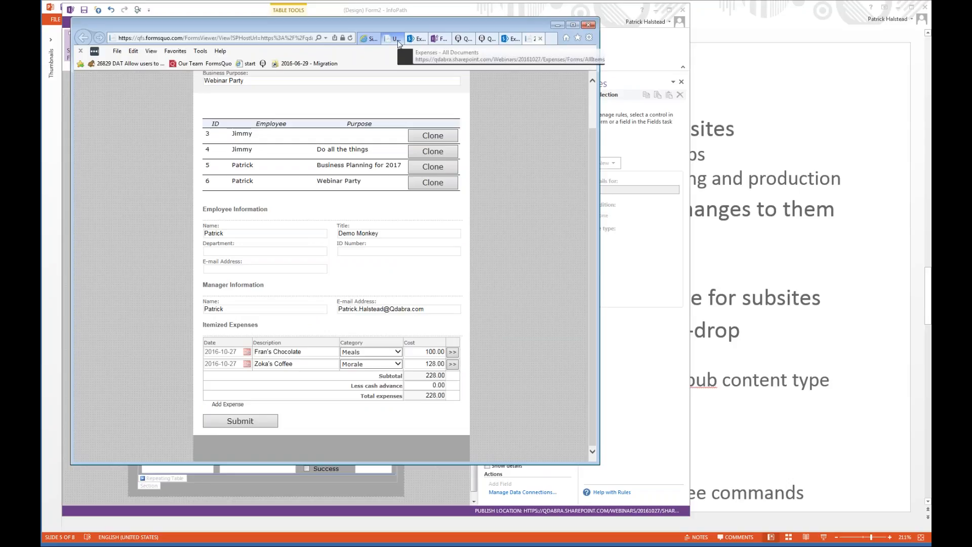
left_click(647, 227)
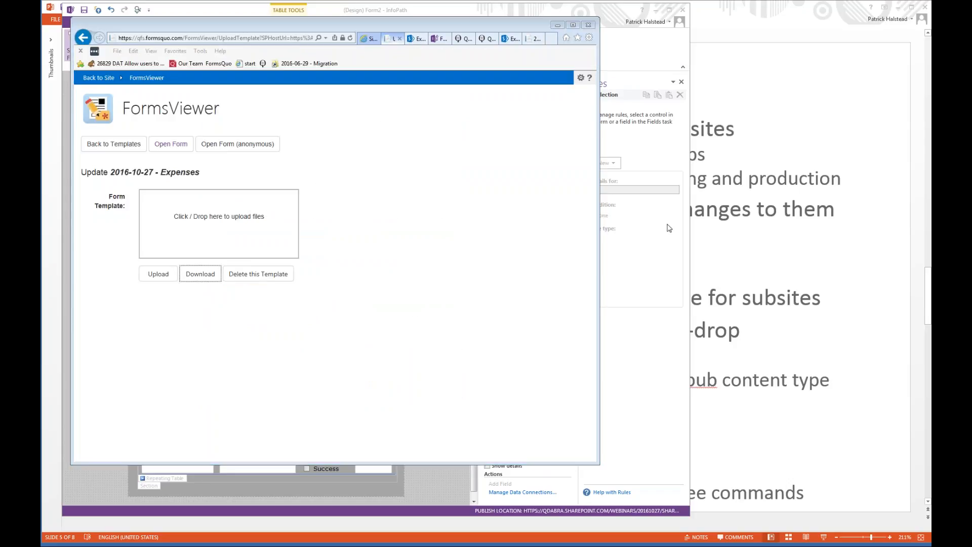
key("alt+Tab")
left_click_drag(536, 216, 250, 224)
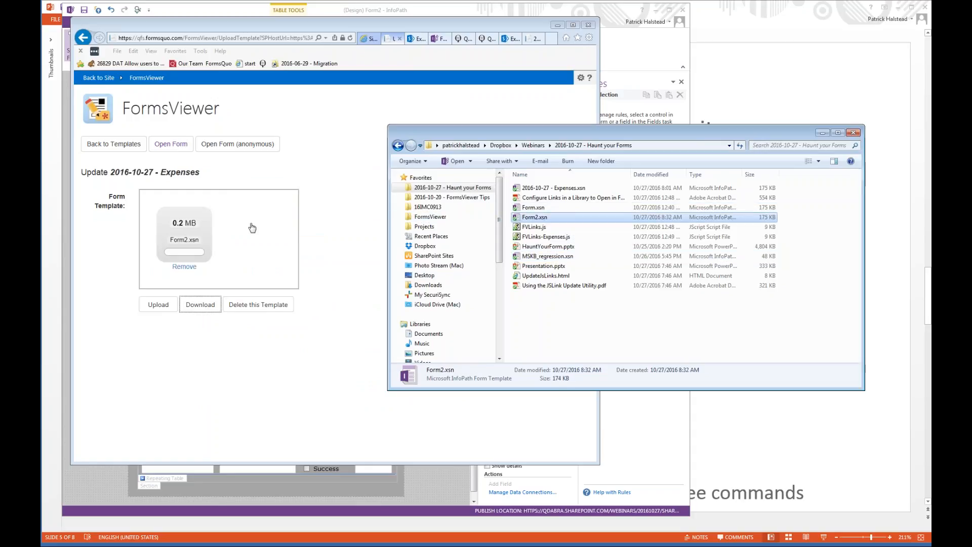
left_click(159, 306)
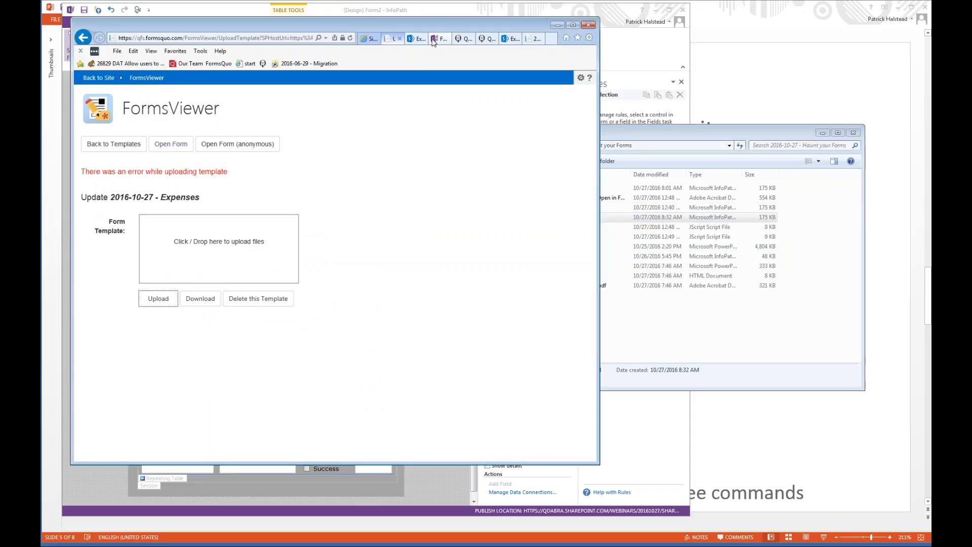
Close the update page and reopen the 2016-10-27 - Expenses template through Forms Viewer in the 20161027 site's contents.
left_click(467, 148)
key("ctrl+w")
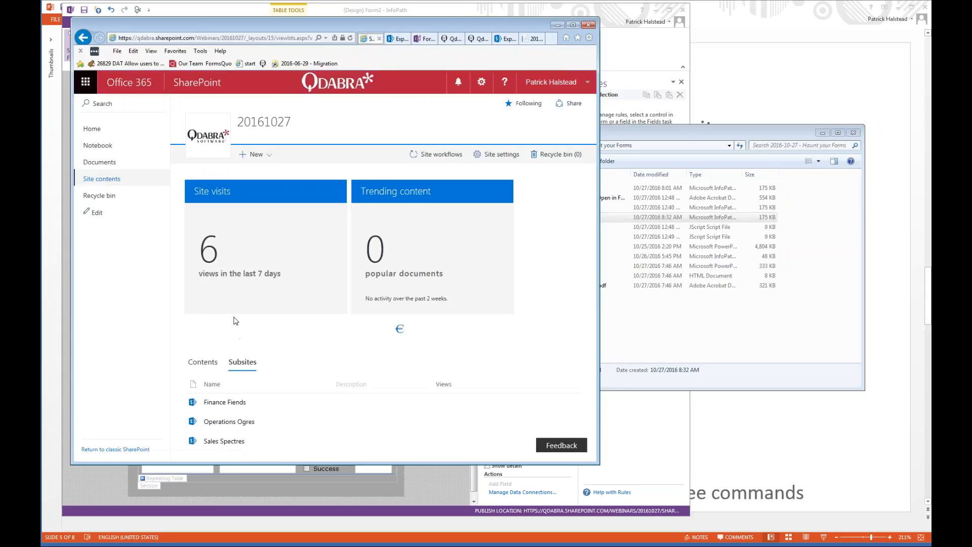
left_click(104, 179)
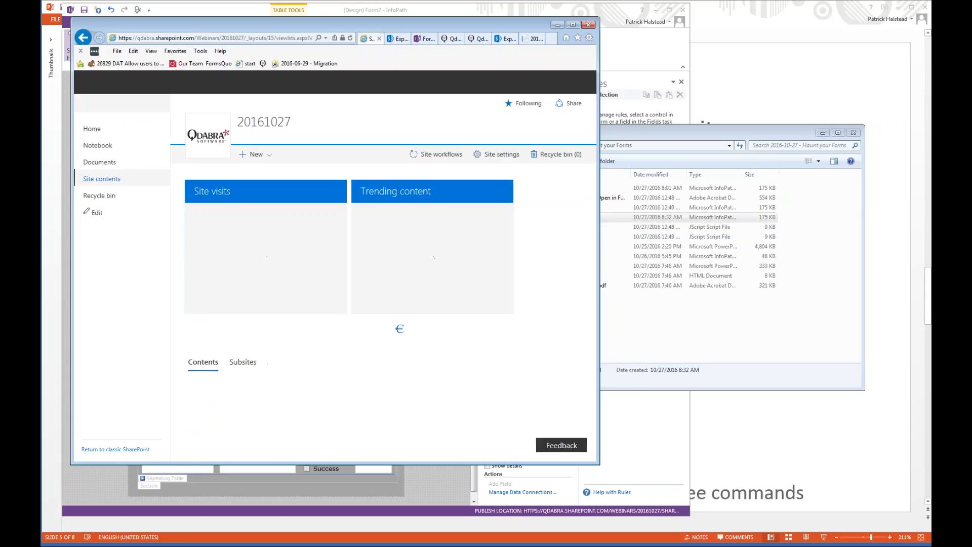
left_click(218, 460)
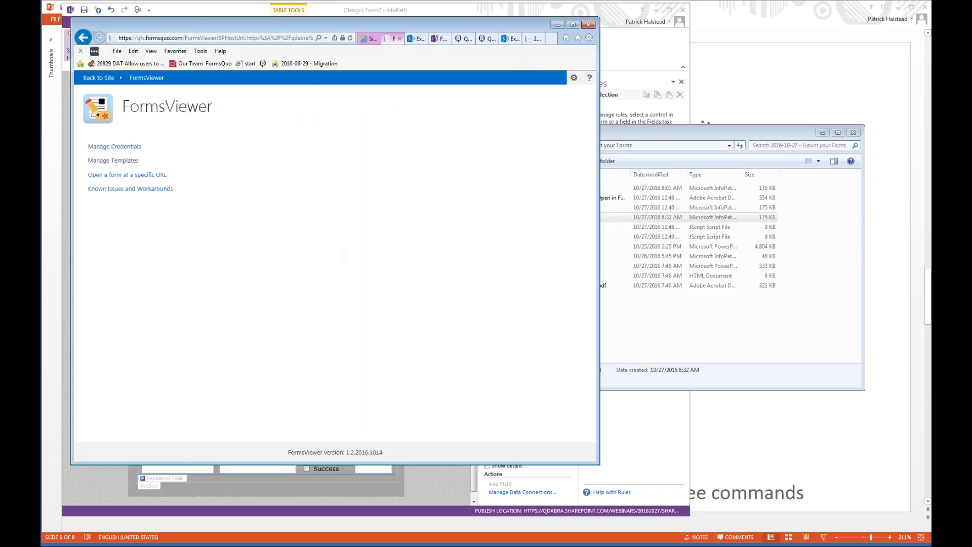
left_click(108, 161)
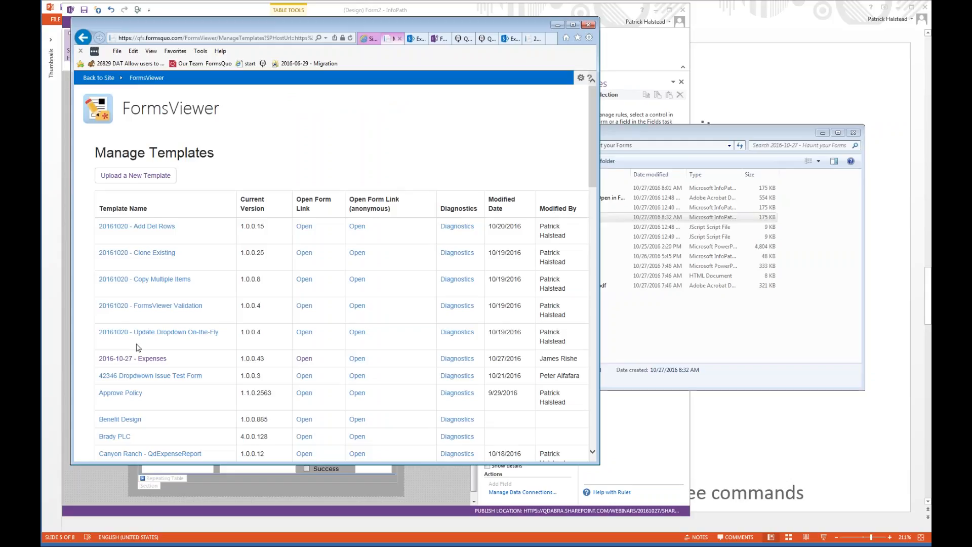
left_click(144, 361)
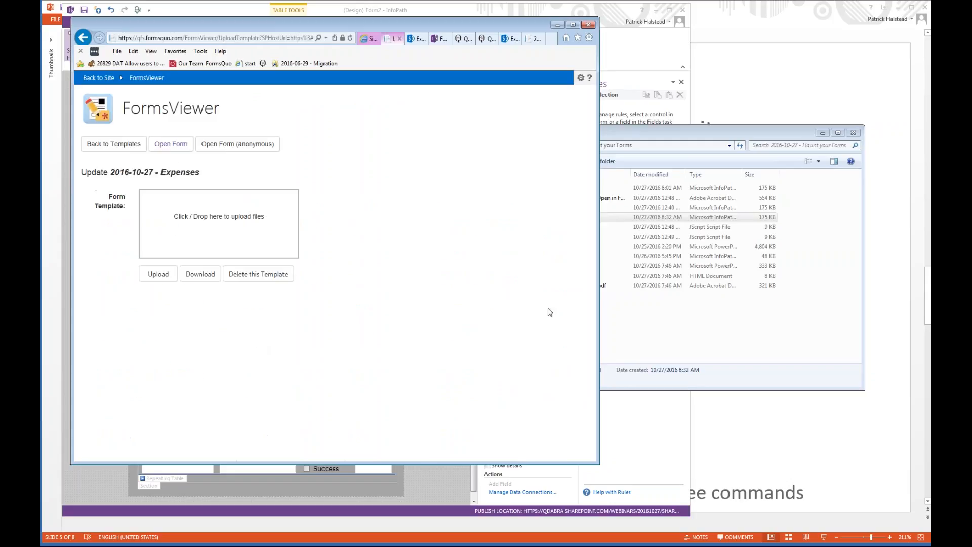
Update the 2016-10-27 - Expenses template by uploading Form2.xsn from the file folder.
left_click(688, 321)
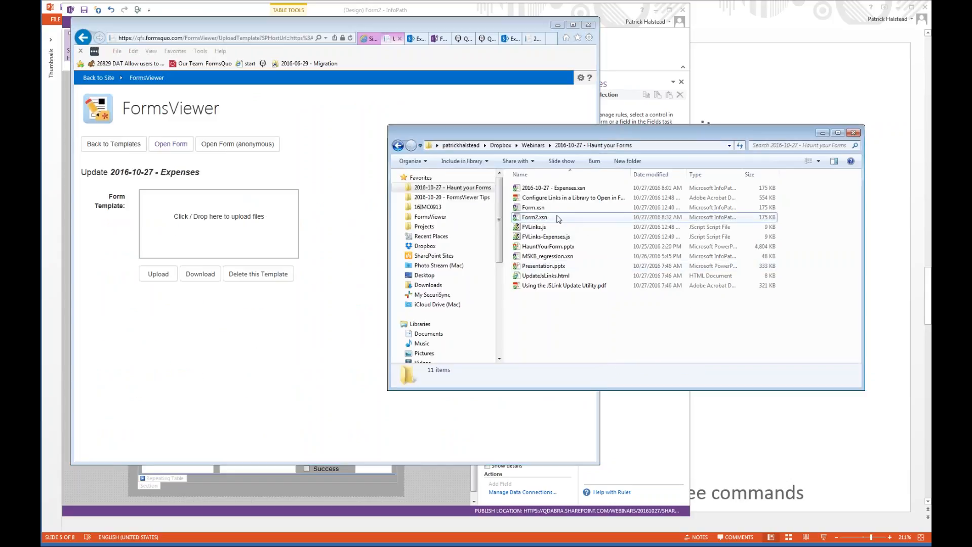
left_click_drag(556, 218, 292, 224)
left_click_drag(589, 223, 258, 226)
left_click(164, 304)
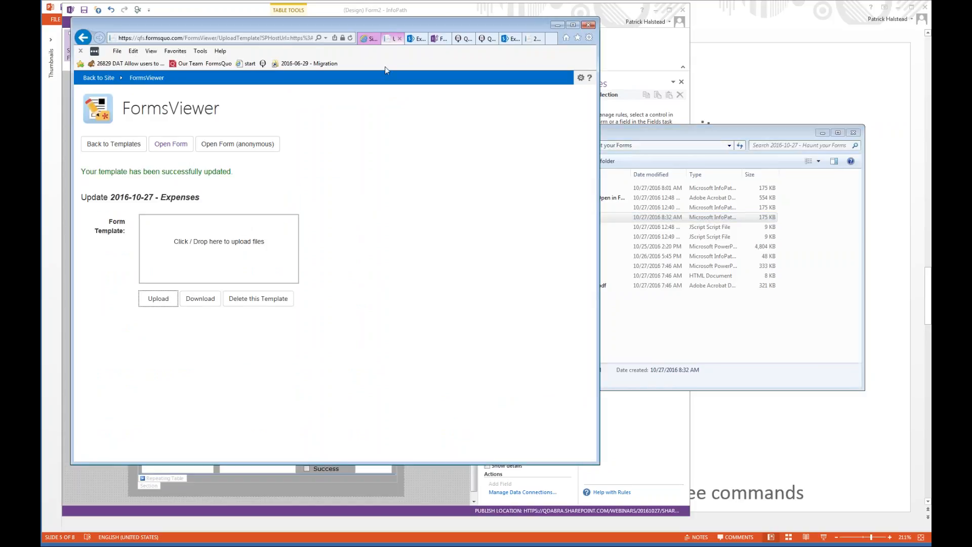
Create a new form in the 20161027 site's Expenses library, check its EXPENSE REPORT heading, and close it.
left_click(416, 39)
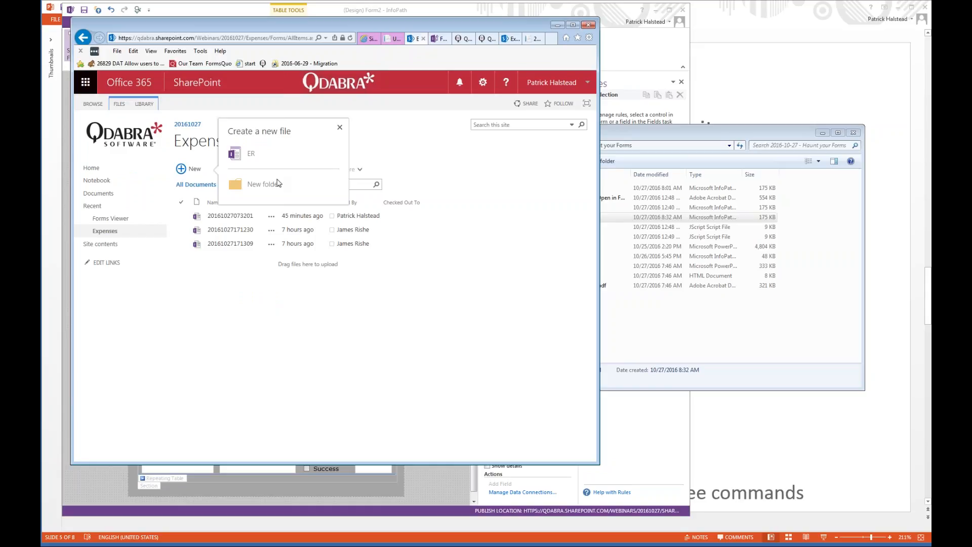
left_click(303, 394)
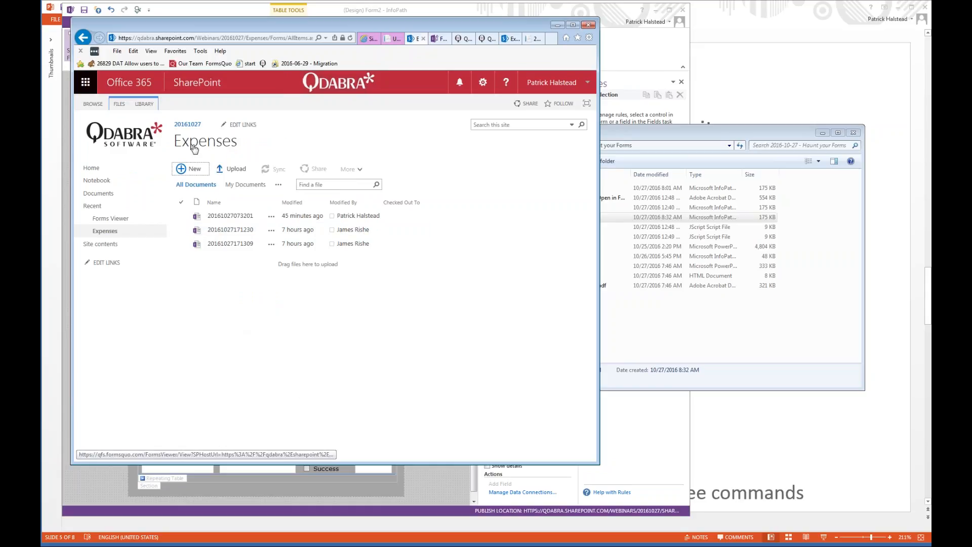
left_click(193, 170)
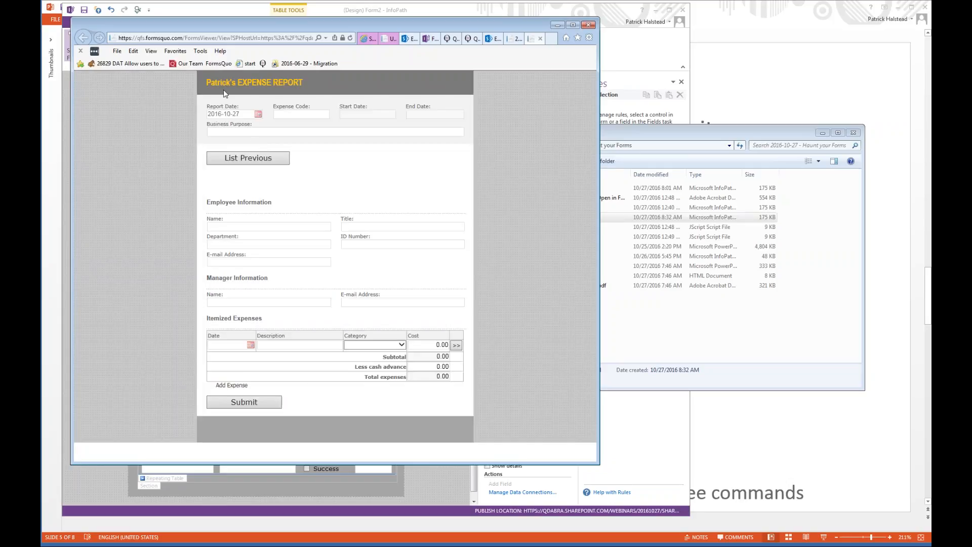
double_click(223, 82)
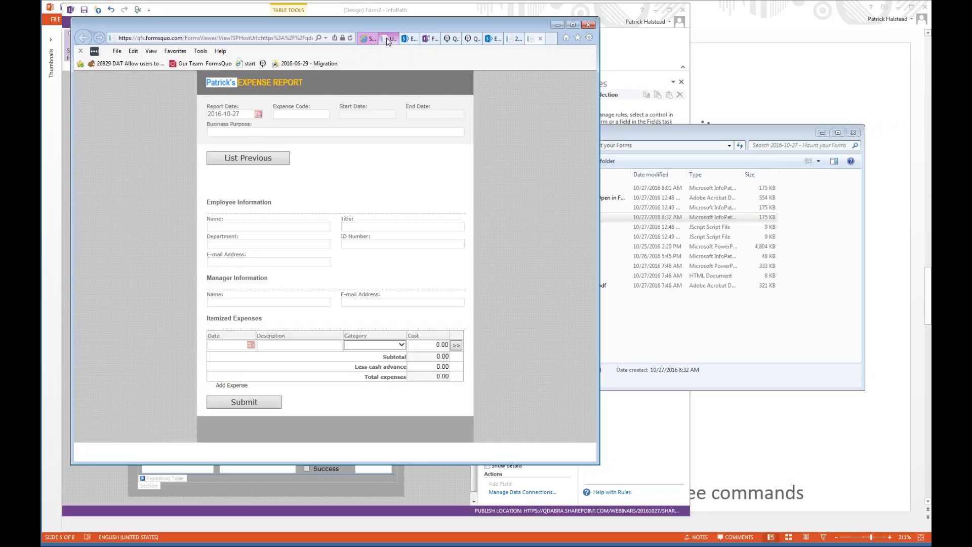
key("ctrl+w")
Open a new ER form from the Sales Spectres subsite's Expenses library and list the previous expense reports.
left_click(413, 41)
left_click(90, 246)
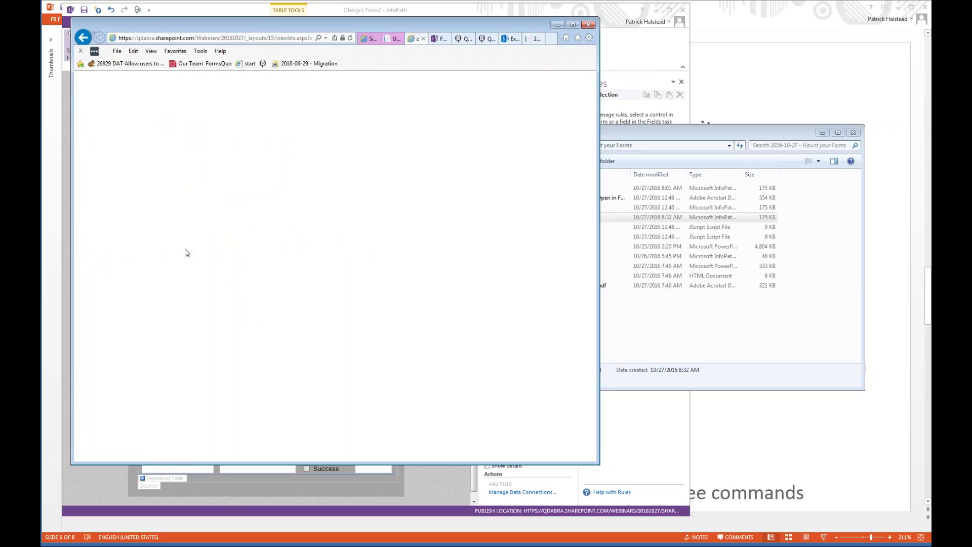
left_click(243, 362)
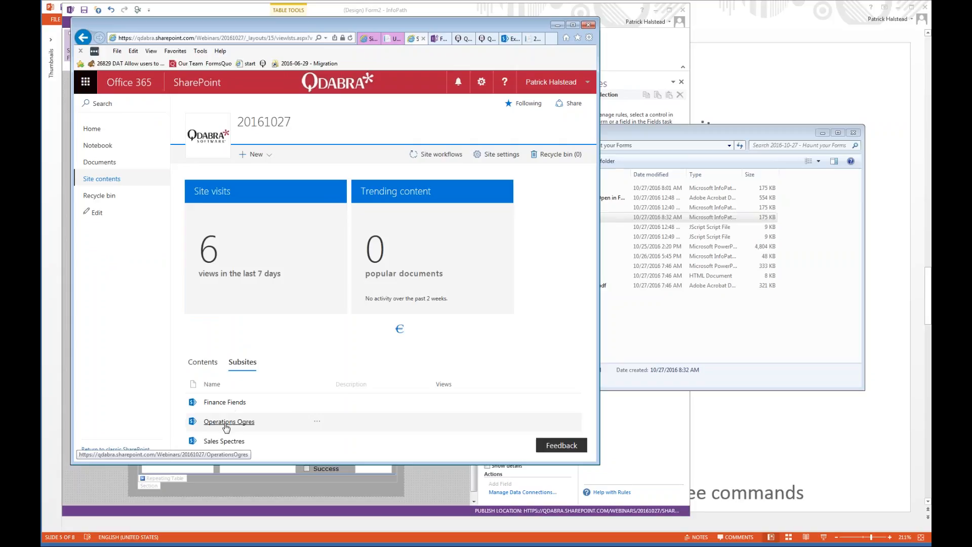
left_click(224, 442)
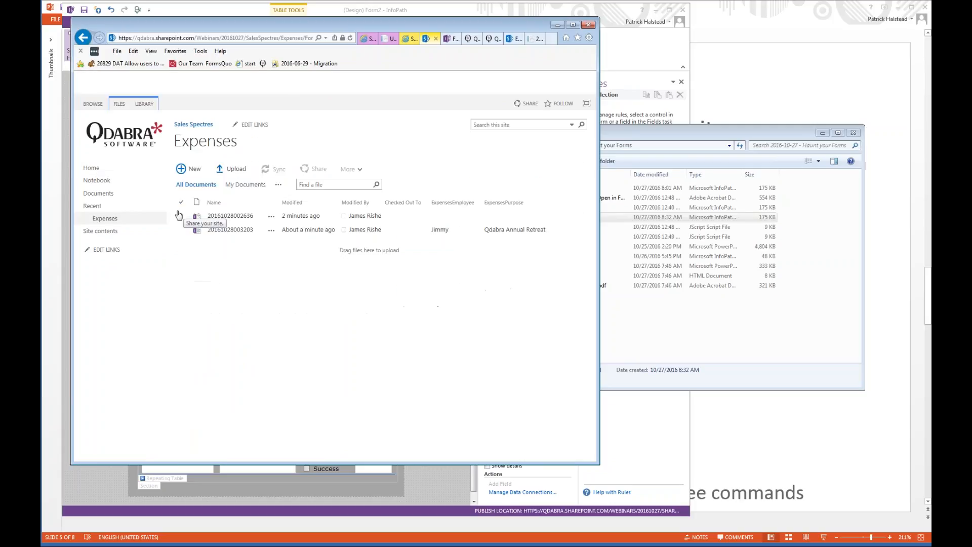
left_click(189, 171)
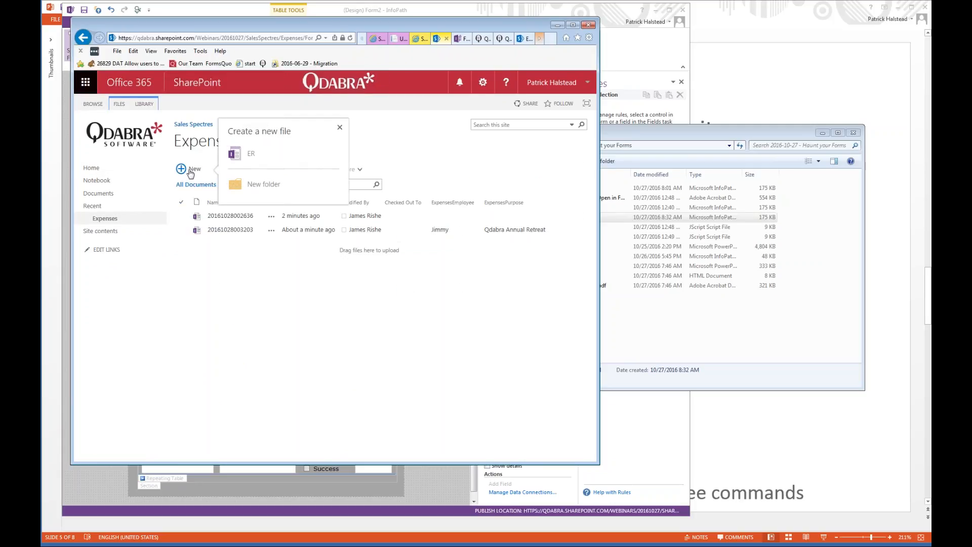
left_click(243, 154)
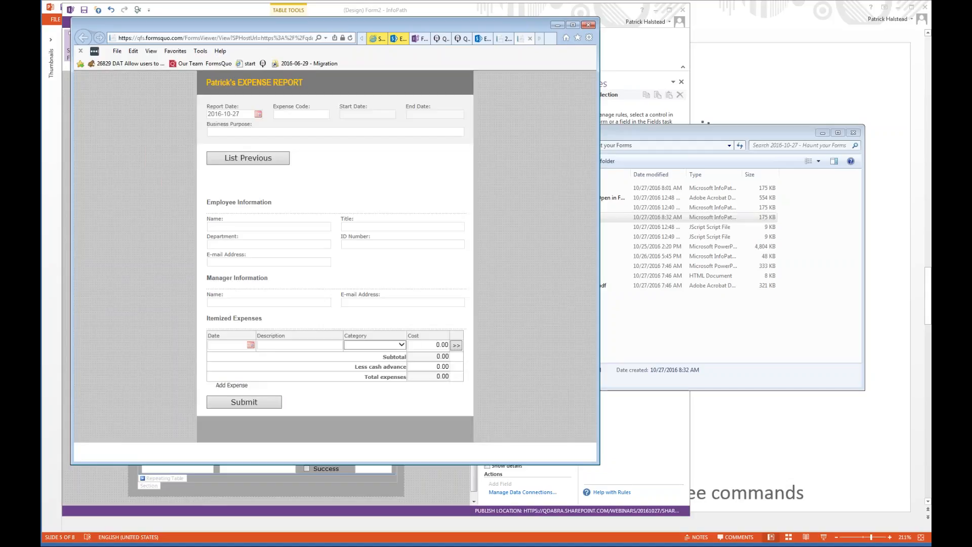
left_click(244, 156)
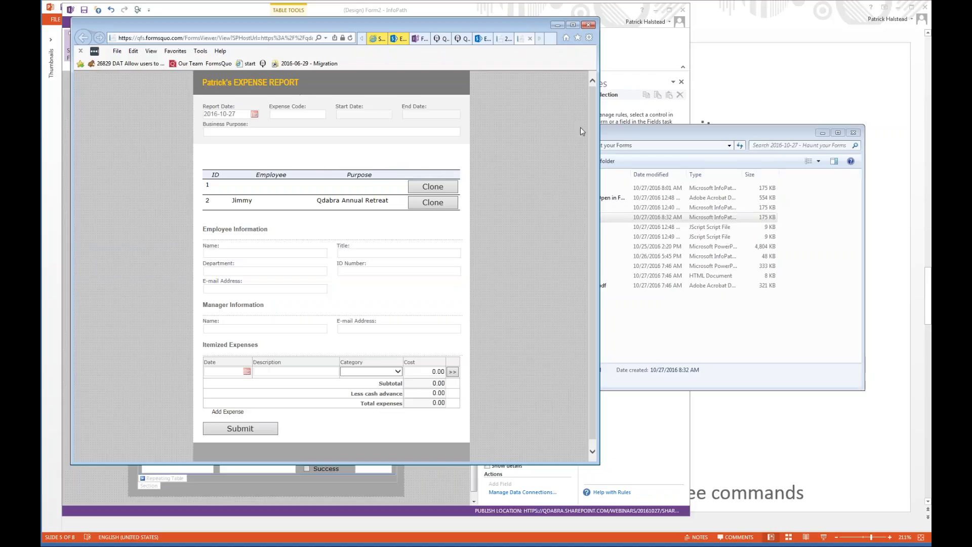
Return to the Benefits slide in PowerPoint and highlight the points on dynamic data connections and not needing admin deployment.
left_click(614, 127)
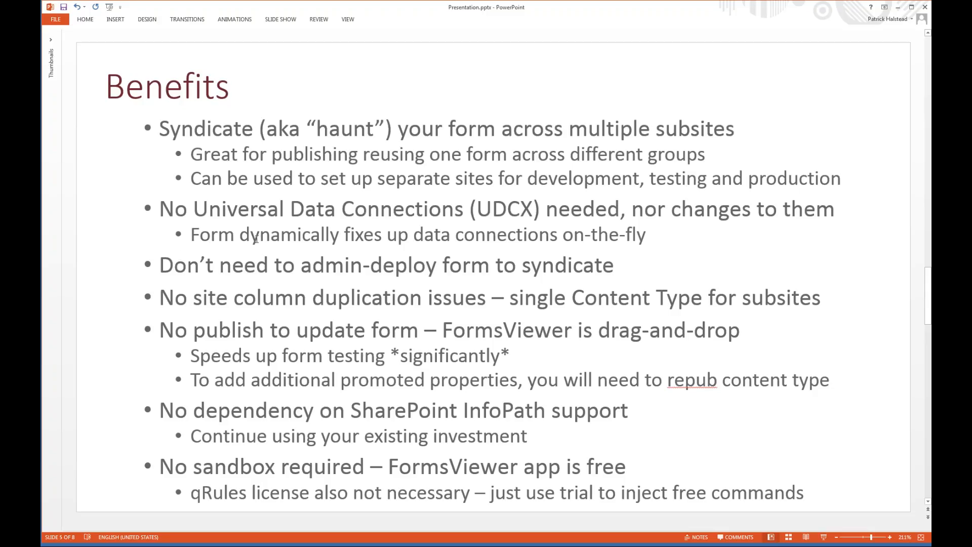
left_click_drag(240, 235, 646, 235)
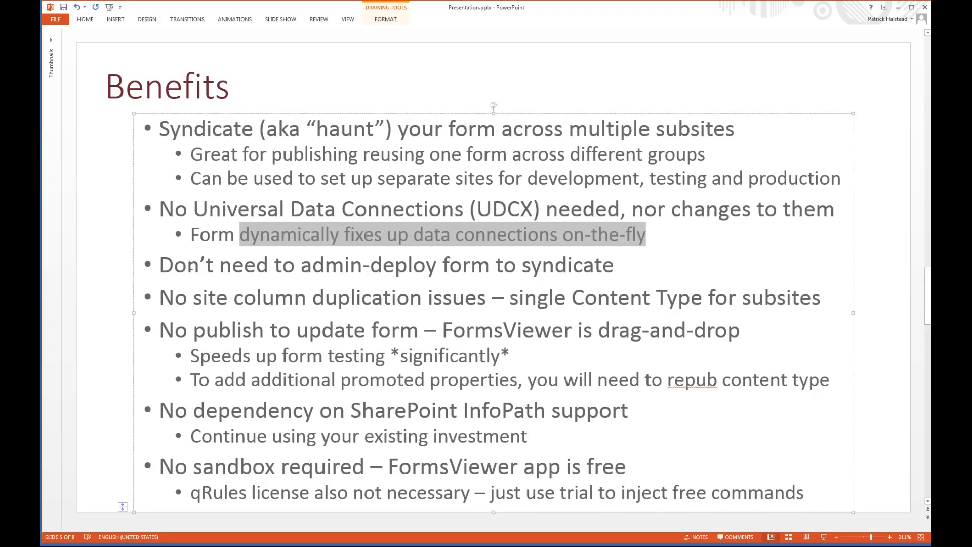
left_click_drag(173, 267, 618, 267)
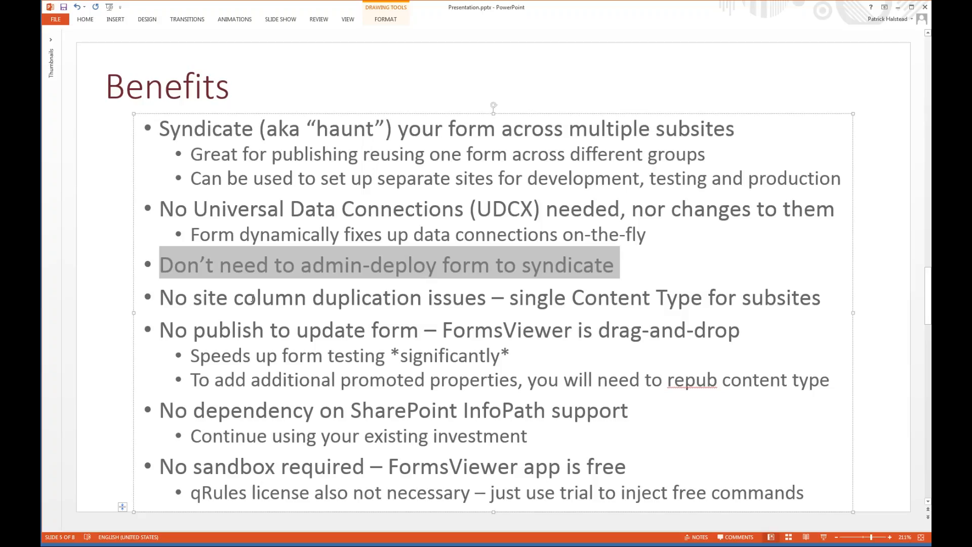
Switch back to the browser, close the open form, and open the Finance Fiends subsite from the 20161027 site contents.
key("alt+Tab")
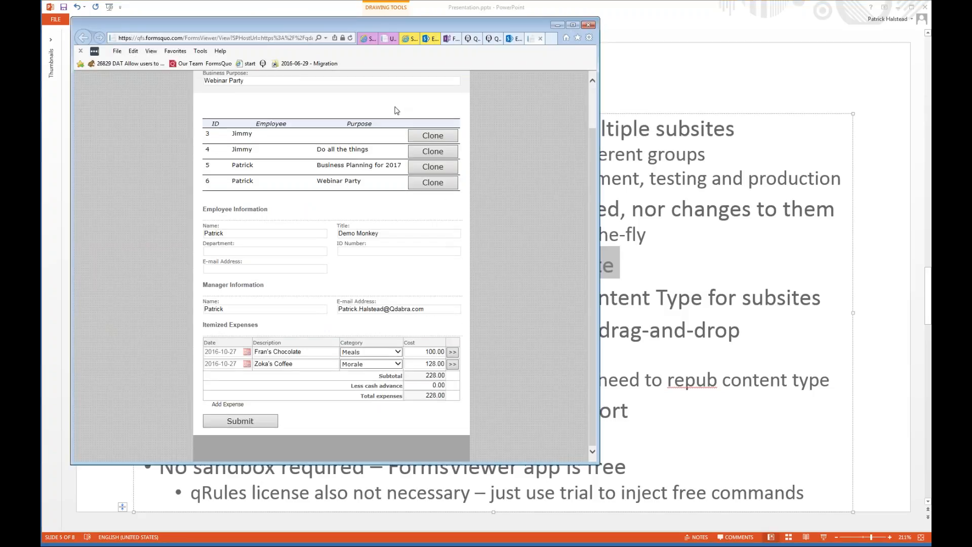
key("ctrl+w")
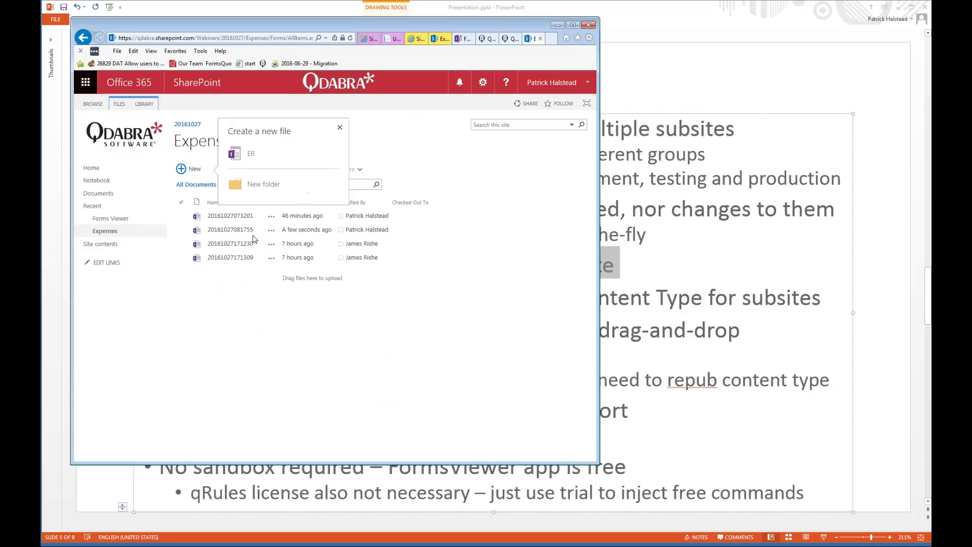
left_click(262, 327)
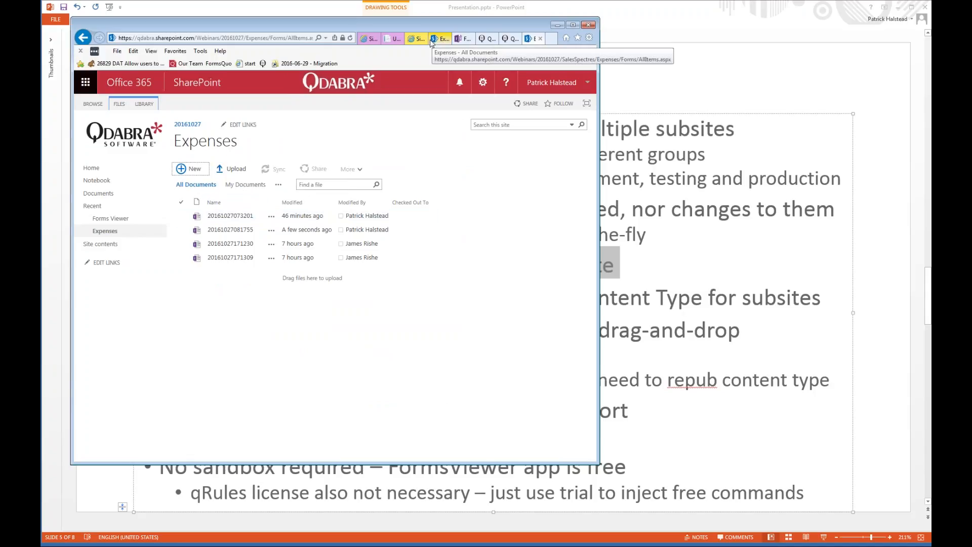
left_click(411, 39)
left_click(366, 39)
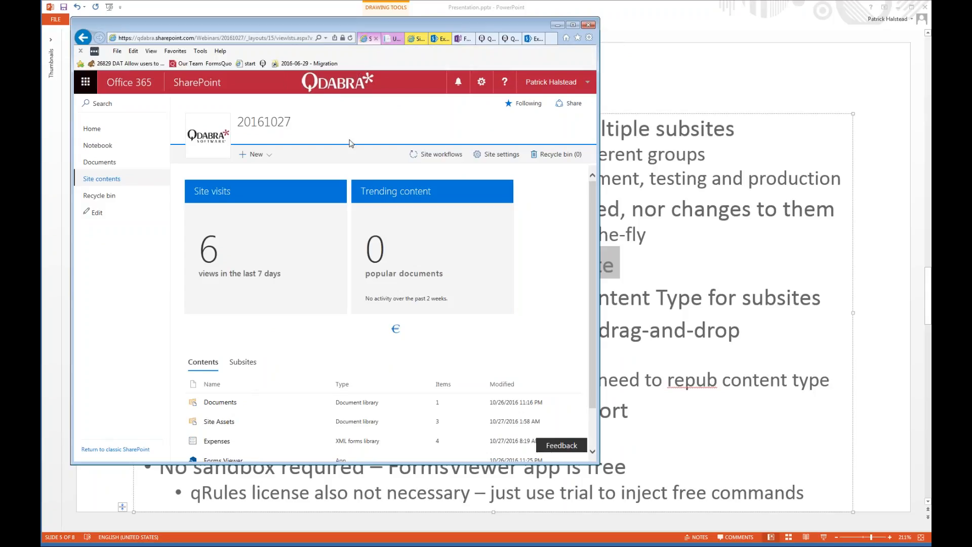
left_click(395, 39)
left_click(411, 39)
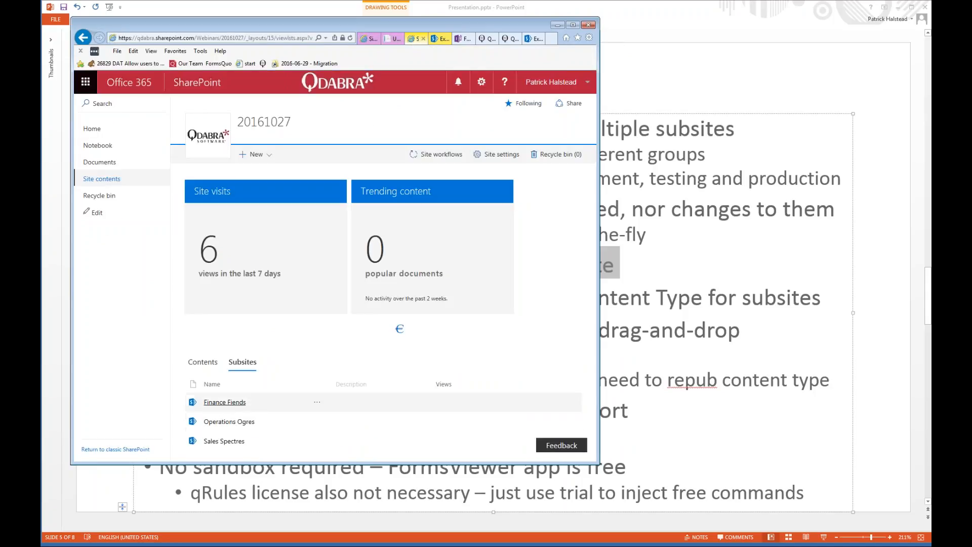
left_click(224, 402)
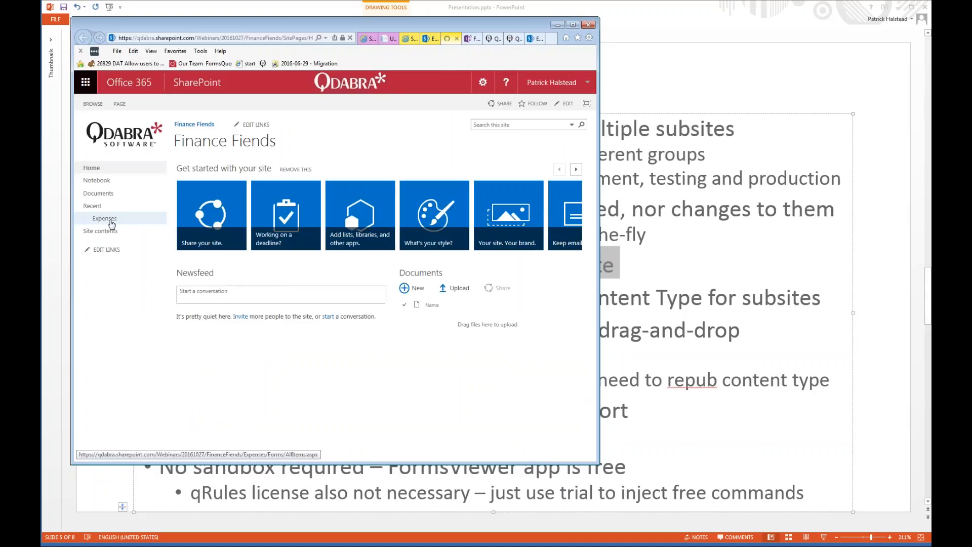
Open the settings of the Finance Fiends subsite's Expenses library and look through the details listed there.
left_click(111, 224)
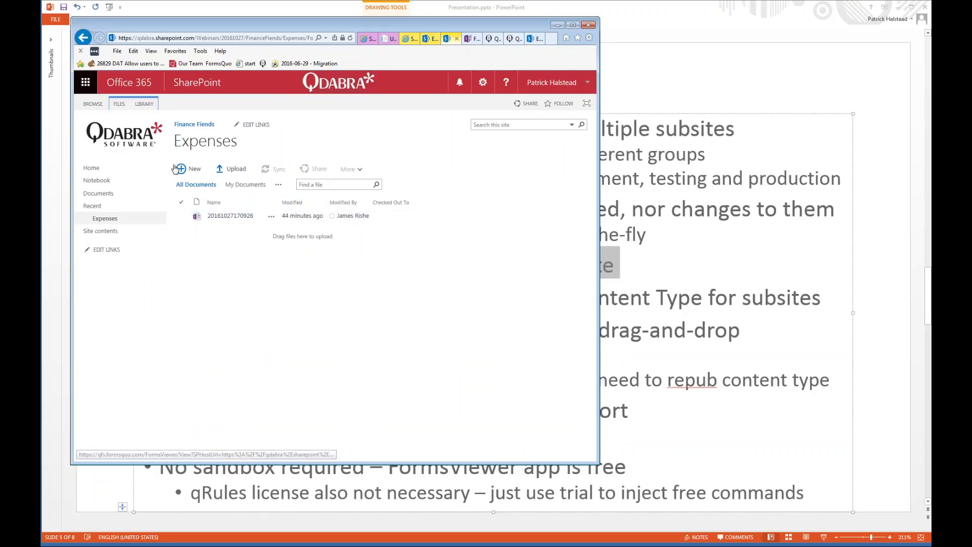
left_click(145, 104)
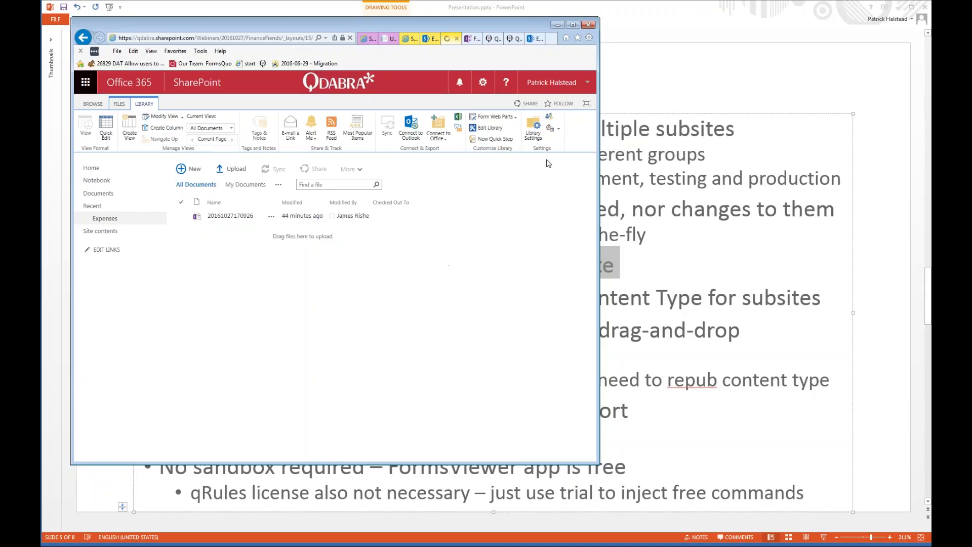
scroll(434, 268, "down", 5)
left_click_drag(196, 358, 304, 385)
Switch back to the Benefits slide in PowerPoint and highlight the words "site column duplication issues".
left_click(653, 377)
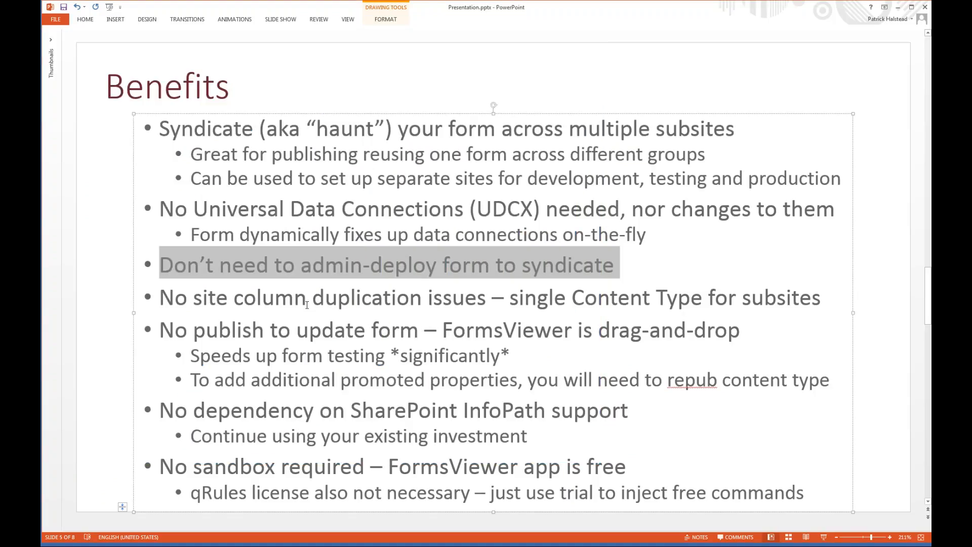
left_click_drag(202, 297, 478, 294)
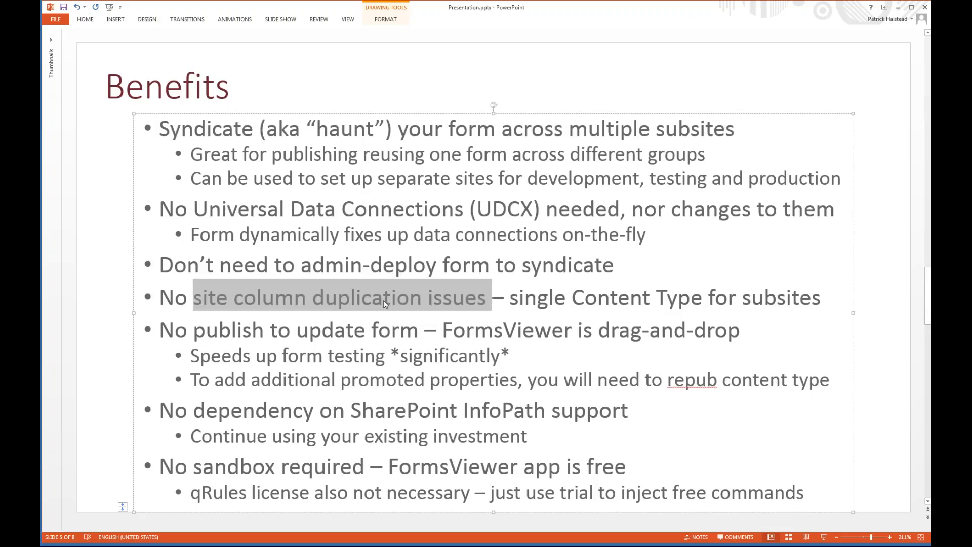
scroll(213, 351, "down", 1)
scroll(213, 350, "up", 1)
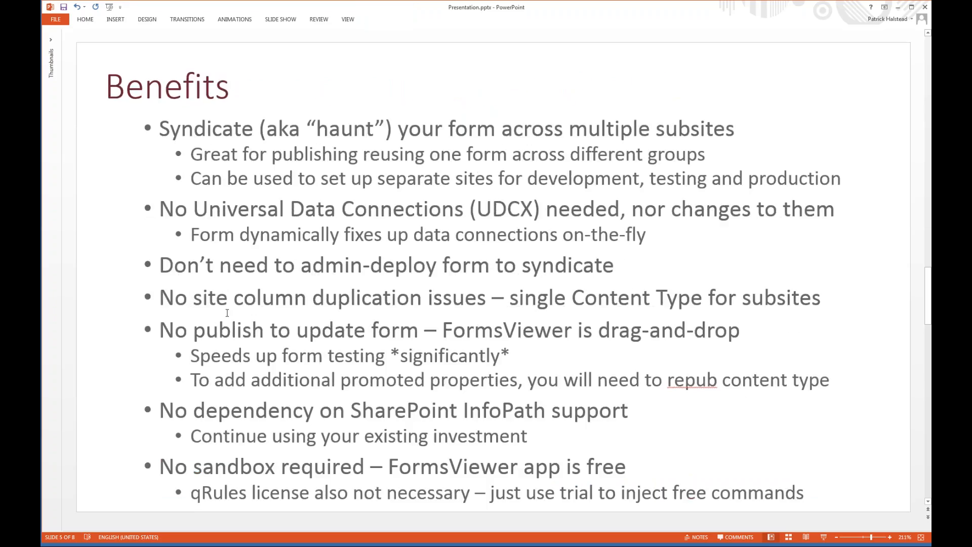
Highlight the Benefits points on drag-and-drop form updates, no dependency on SharePoint InfoPath support, and no sandbox being required.
left_click_drag(322, 331, 566, 359)
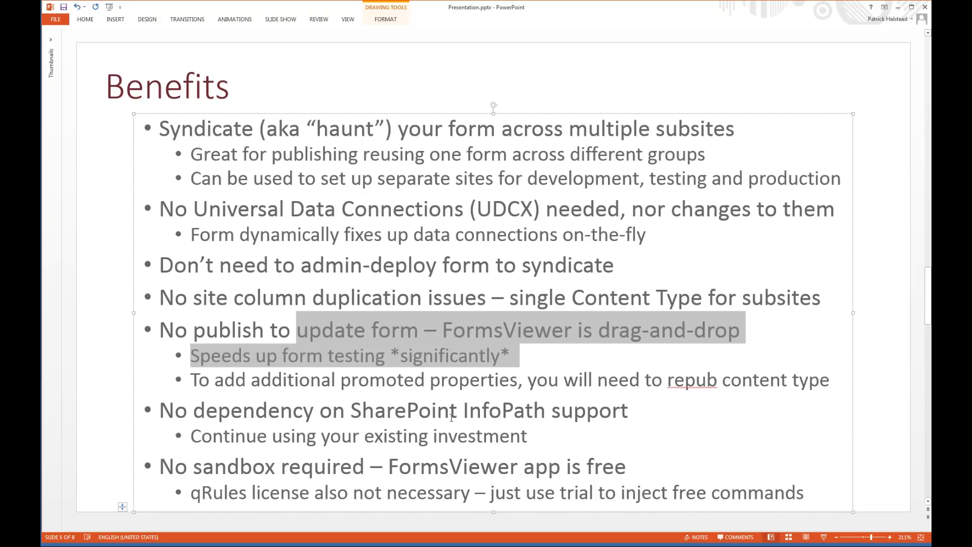
left_click_drag(628, 409, 351, 410)
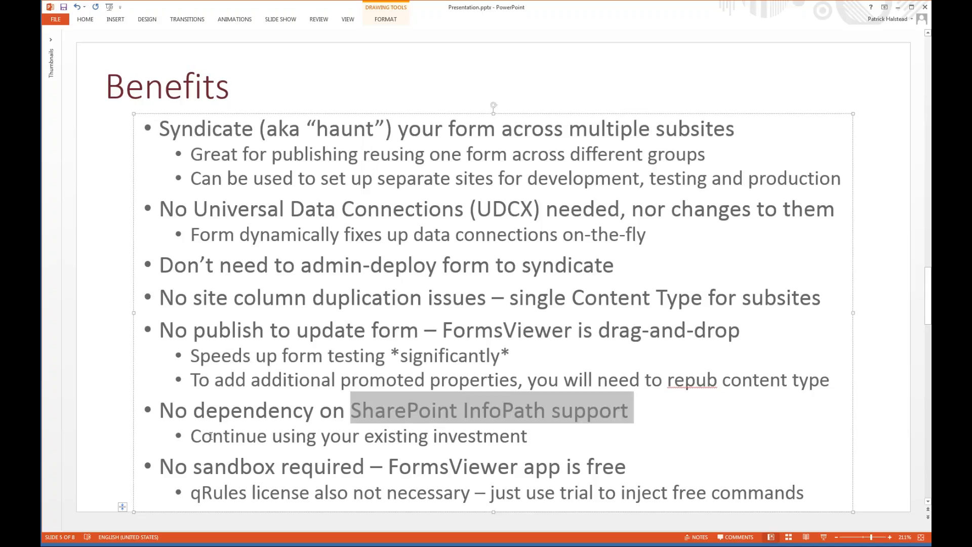
left_click_drag(162, 468, 523, 463)
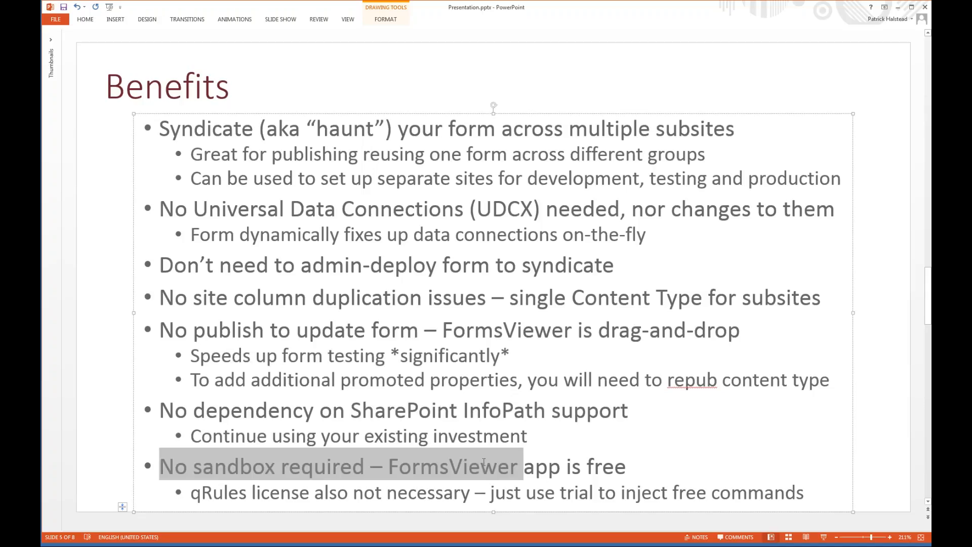